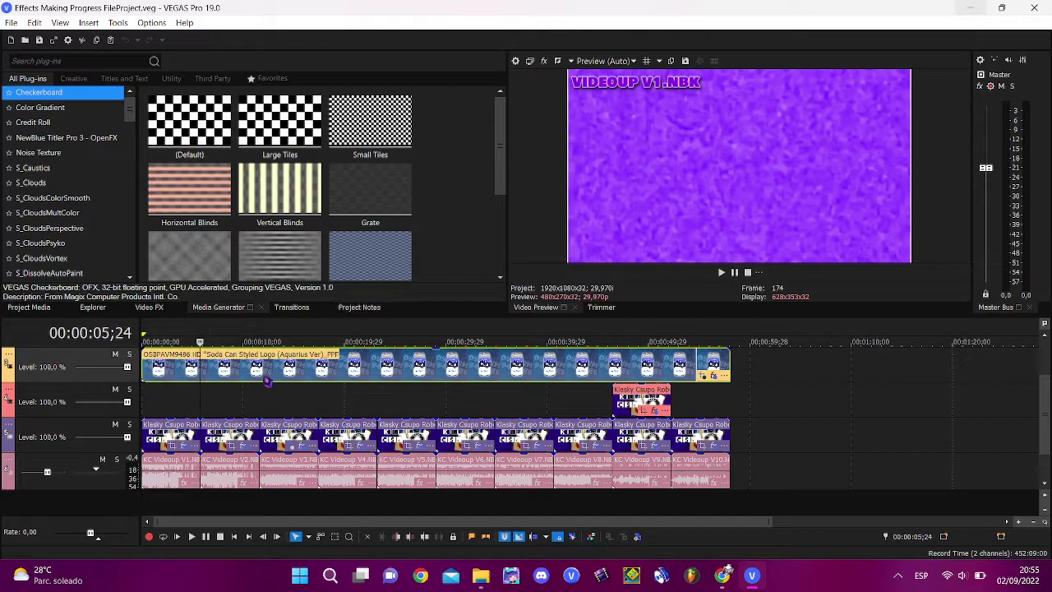
Review the second Klasky Csupo clip's effects: the Gradient Map colour points and the TV Simulator settings
left_click(241, 446)
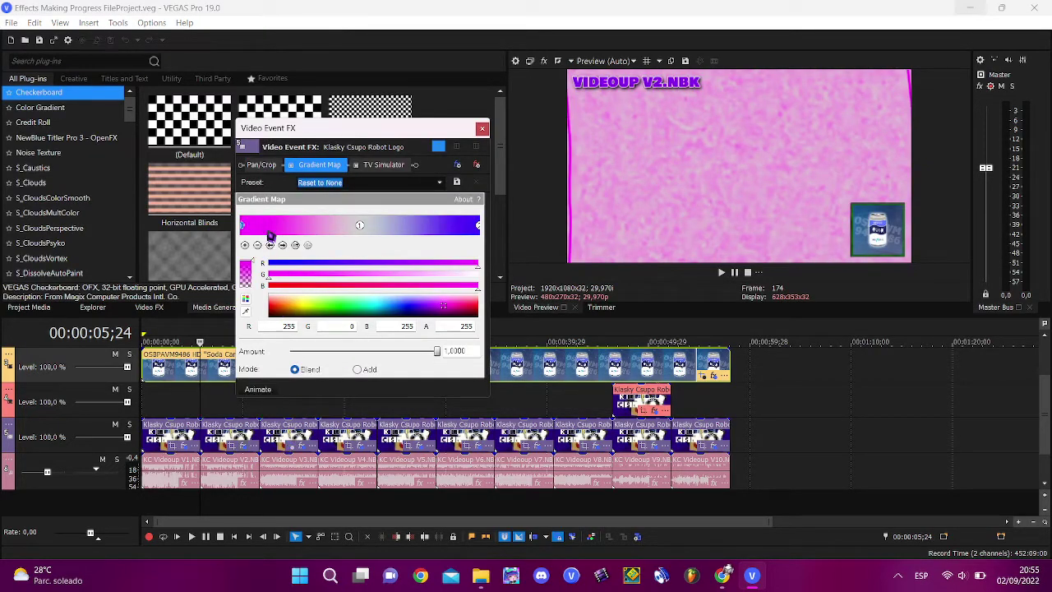
left_click(283, 246)
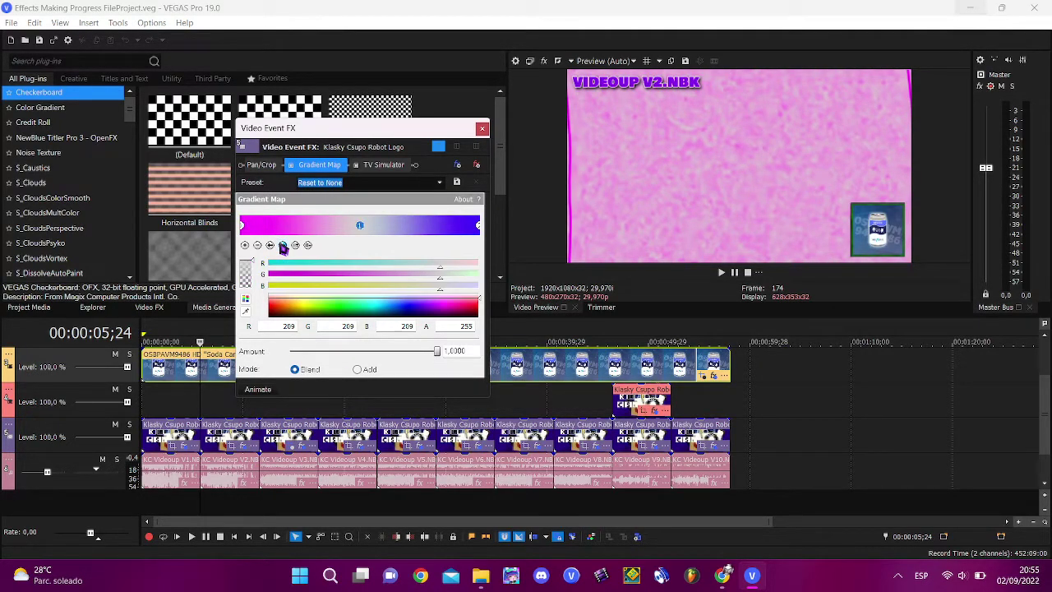
left_click(382, 164)
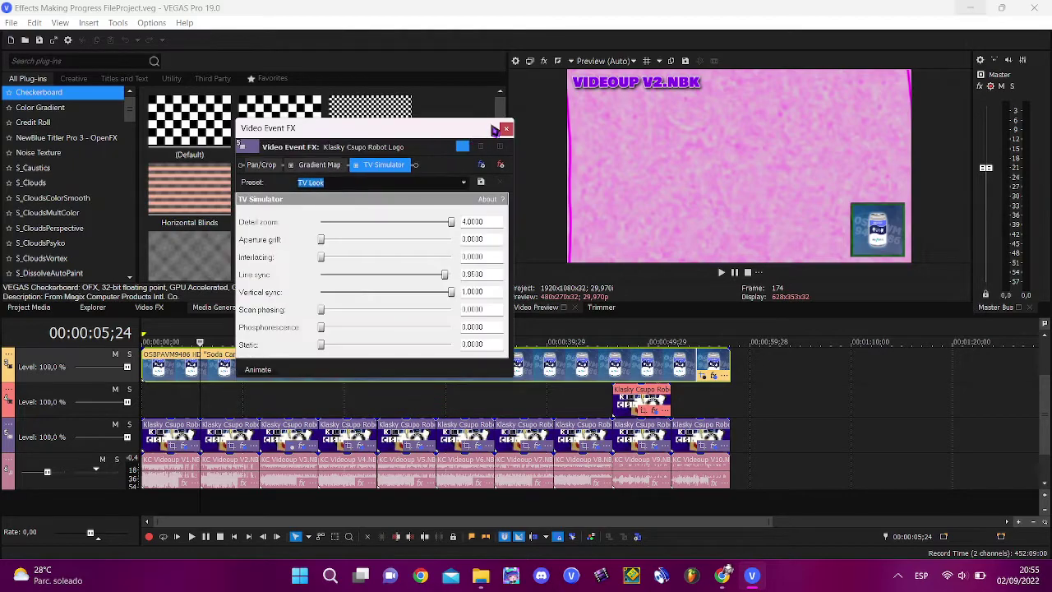
left_click(506, 129)
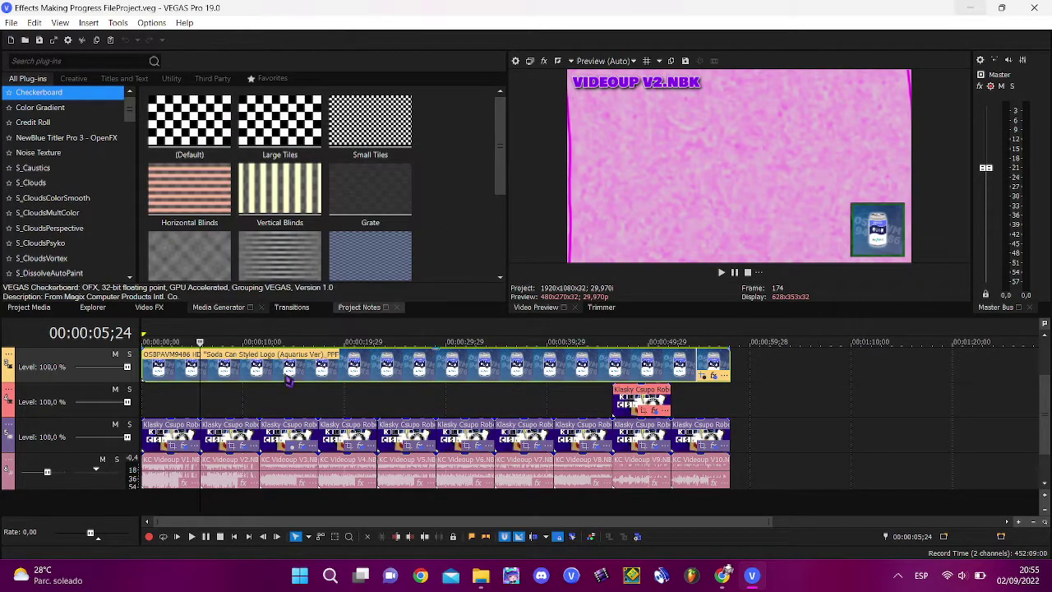
Go to the third Klasky Csupo clip and inspect its Mirror and TV Simulator effect settings
left_click(259, 341)
left_click(303, 452)
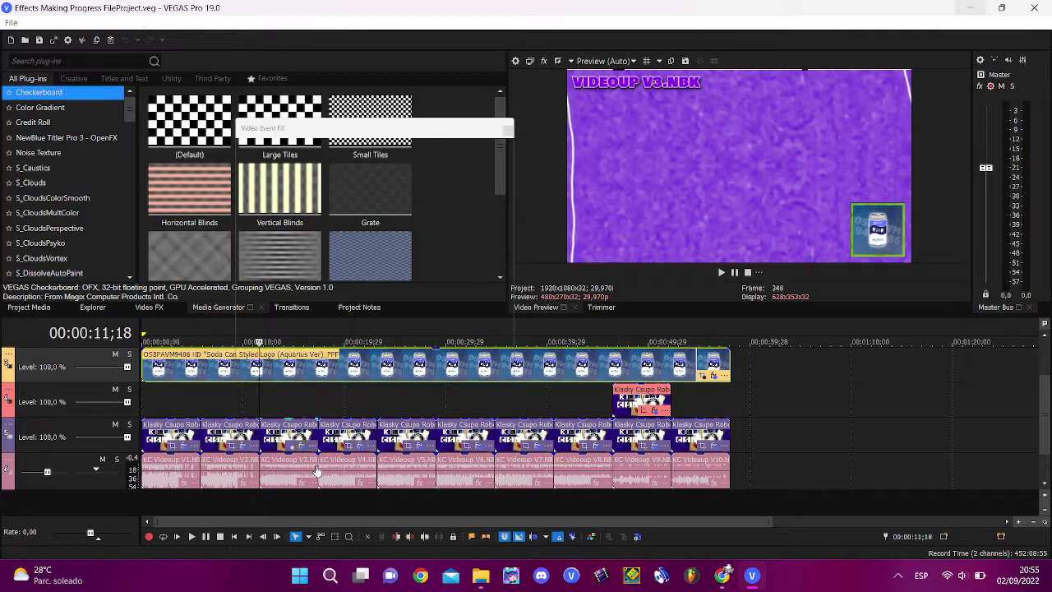
left_click(271, 167)
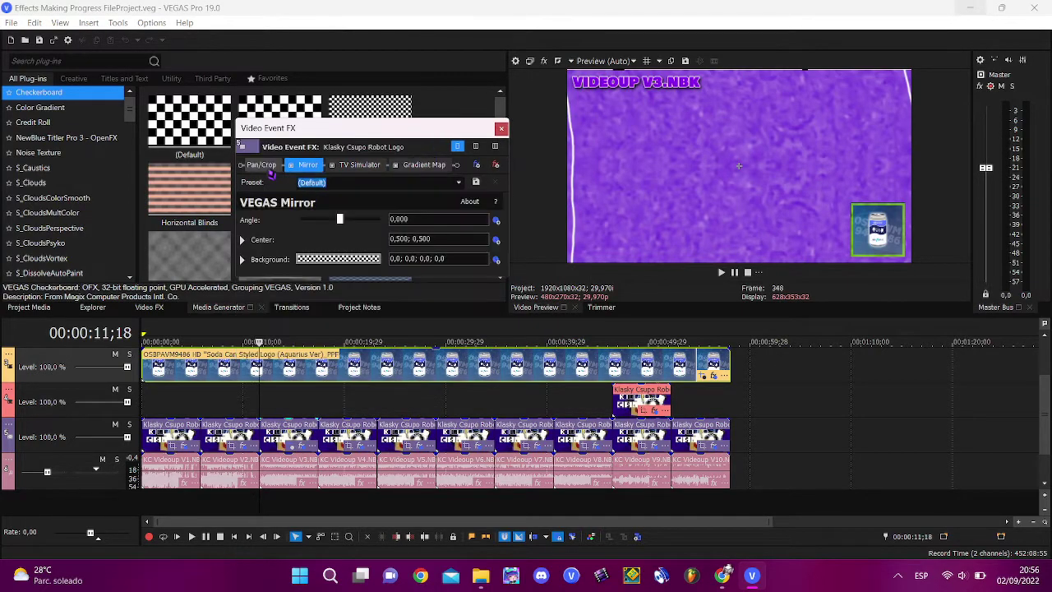
left_click(374, 169)
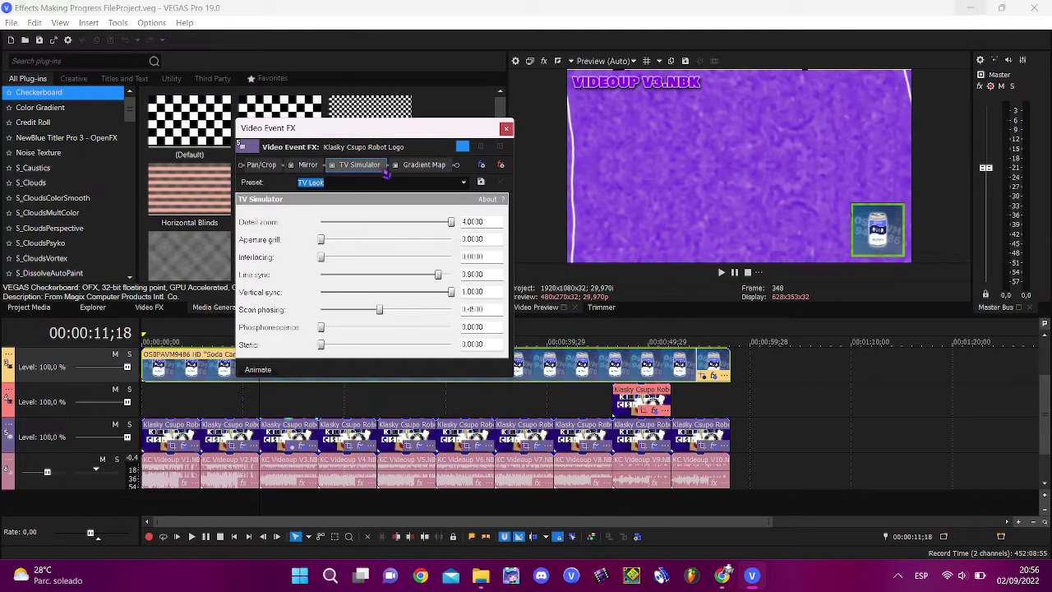
Step through every colour point of the third clip's Gradient Map to examine their RGB values
left_click(436, 167)
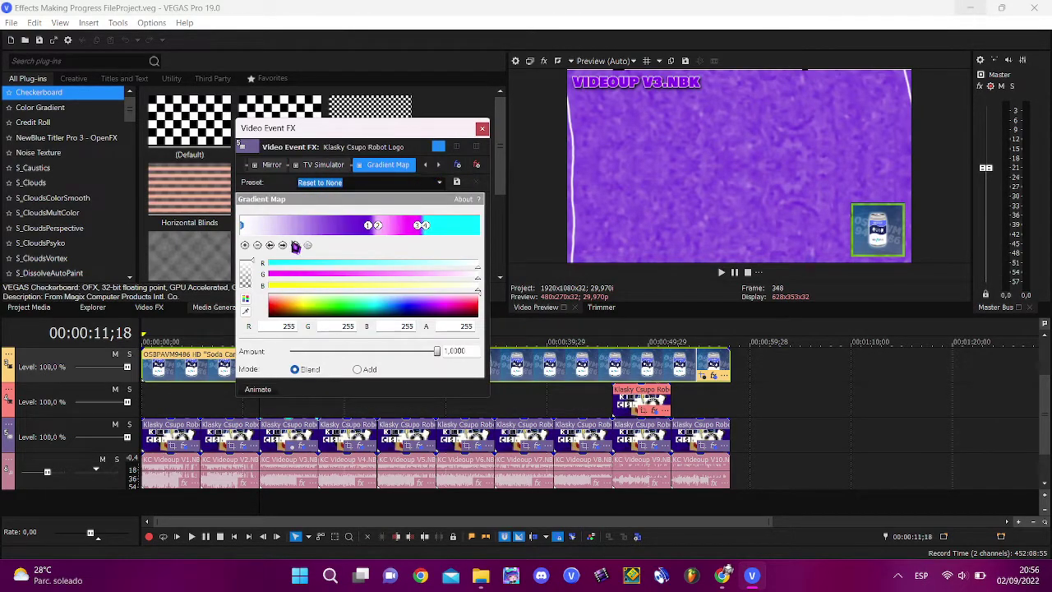
left_click(284, 246)
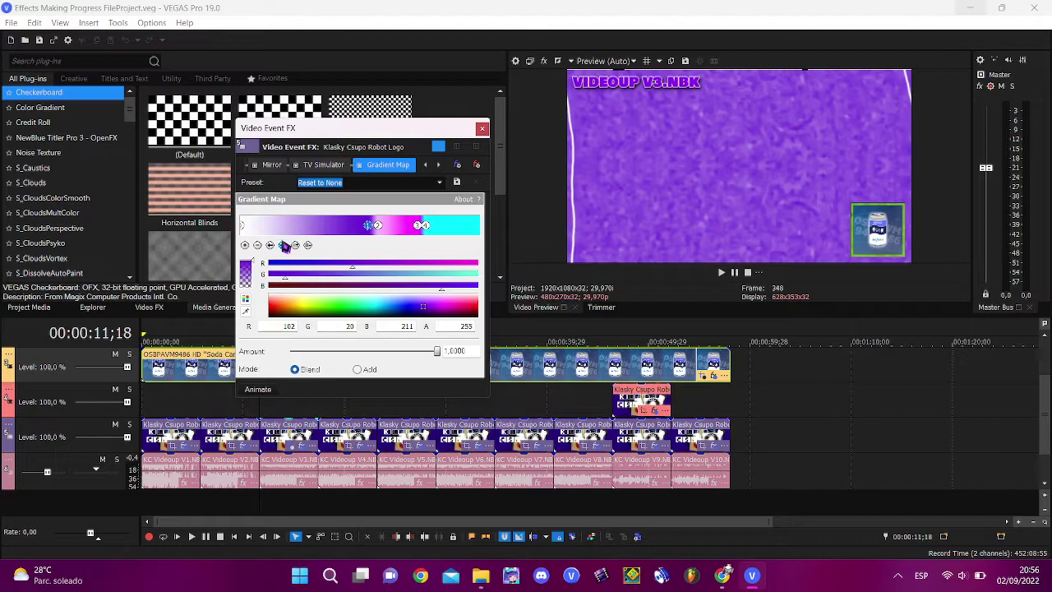
left_click(284, 246)
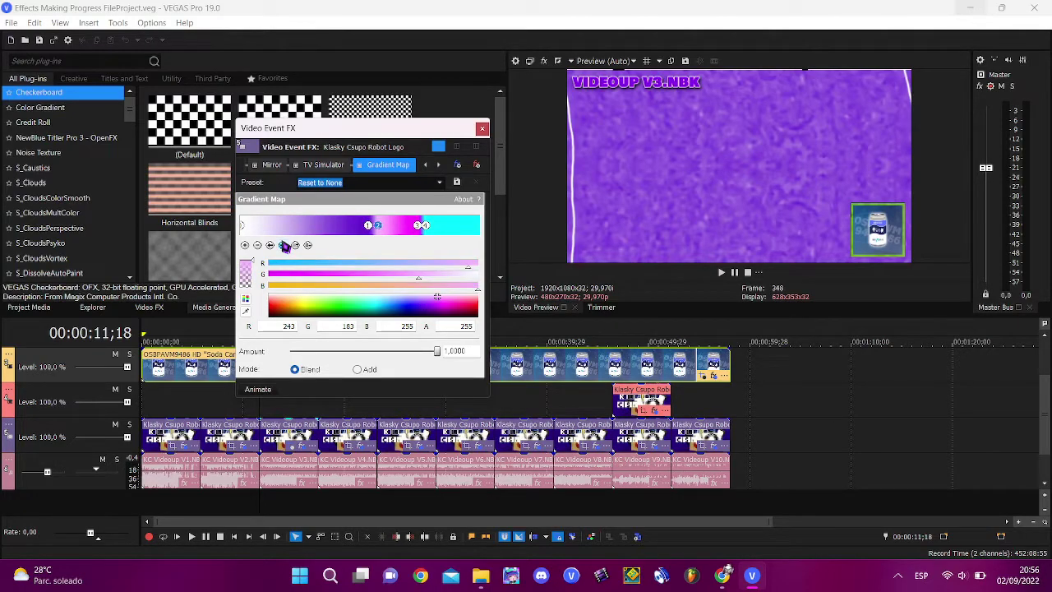
left_click(284, 246)
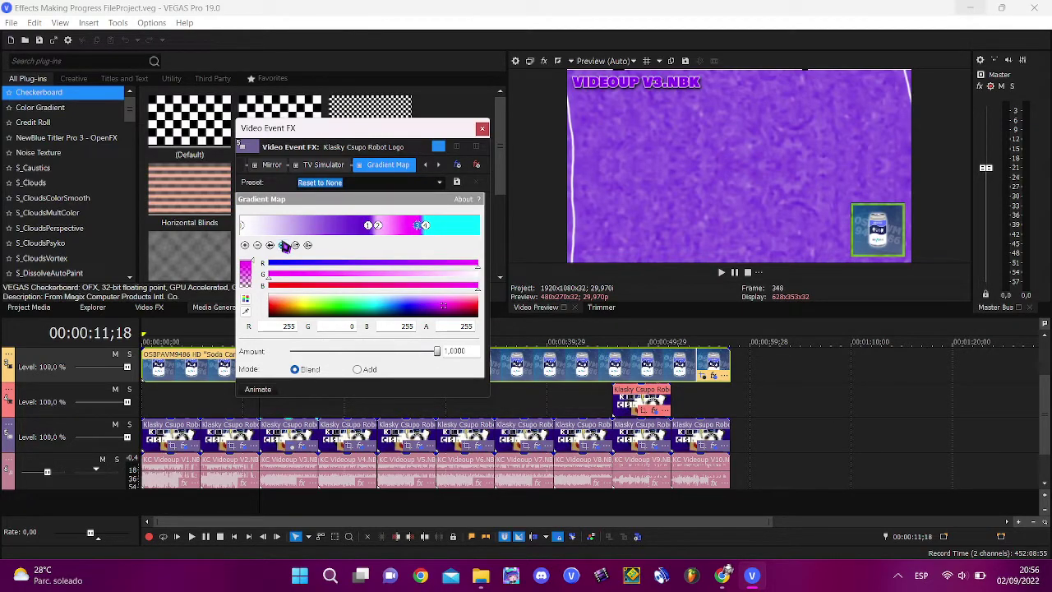
left_click(285, 246)
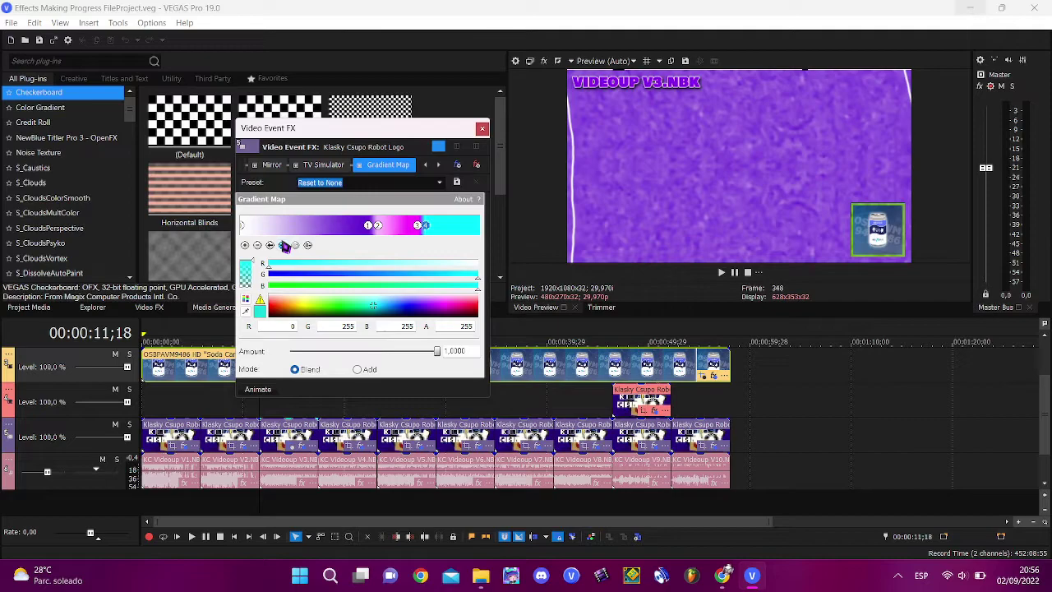
Check the third clip's Pan/Crop framing and close its effects window
left_click(425, 164)
left_click(257, 165)
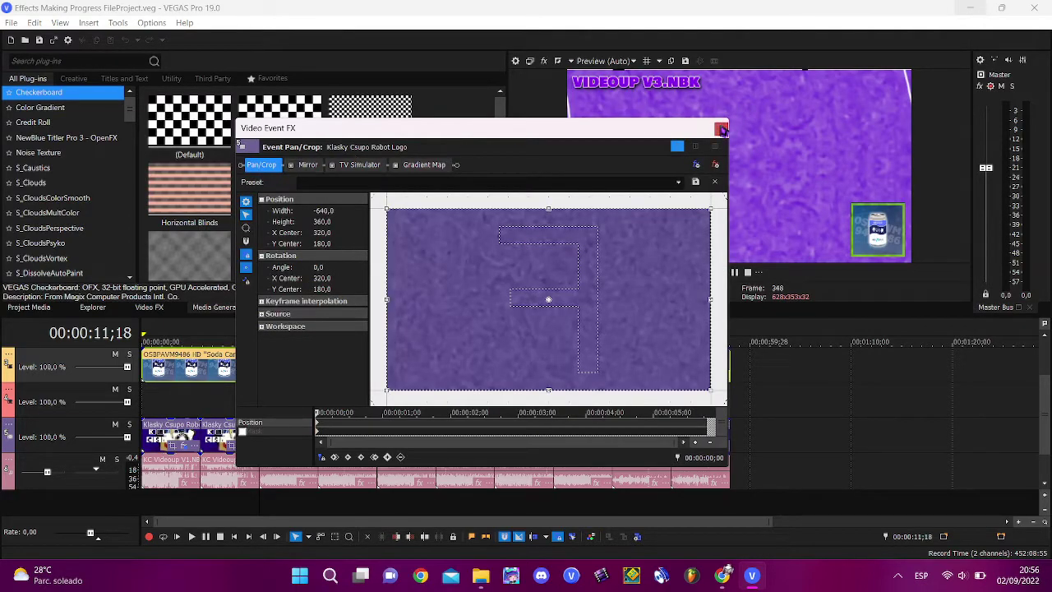
left_click(723, 127)
Go to the fourth Klasky Csupo clip and inspect its first TV Simulator, NewBlue Wiggle, Wave and second TV Simulator settings
left_click(320, 339)
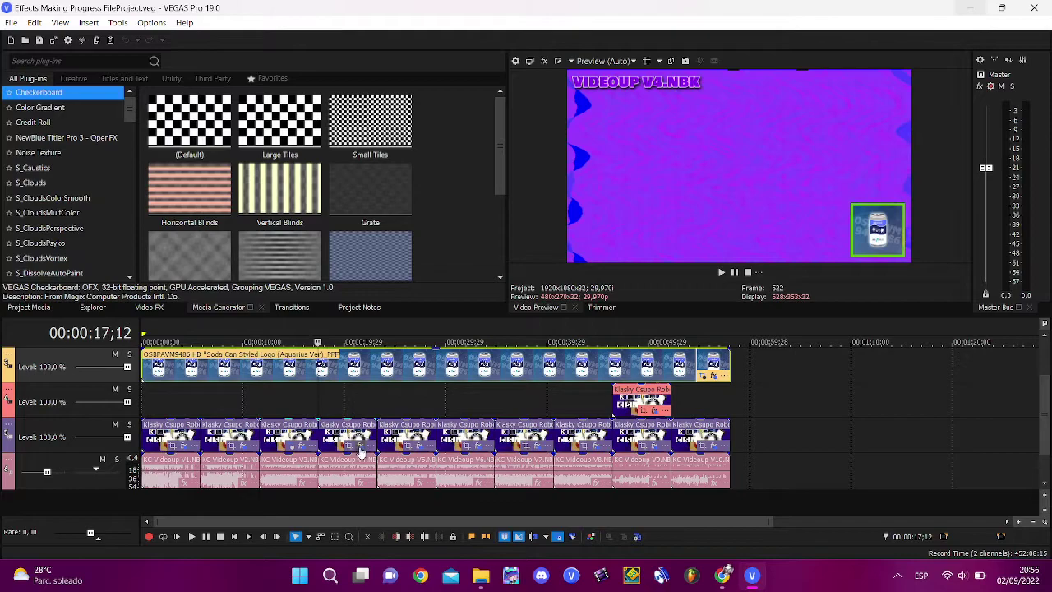
left_click(367, 445)
left_click(428, 166)
left_click(306, 167)
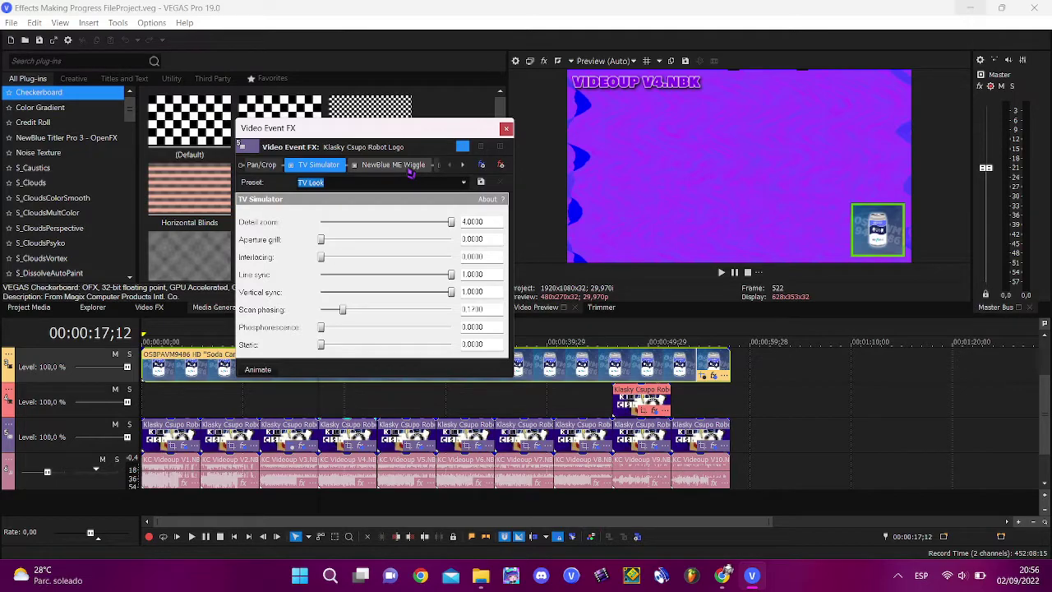
left_click(409, 166)
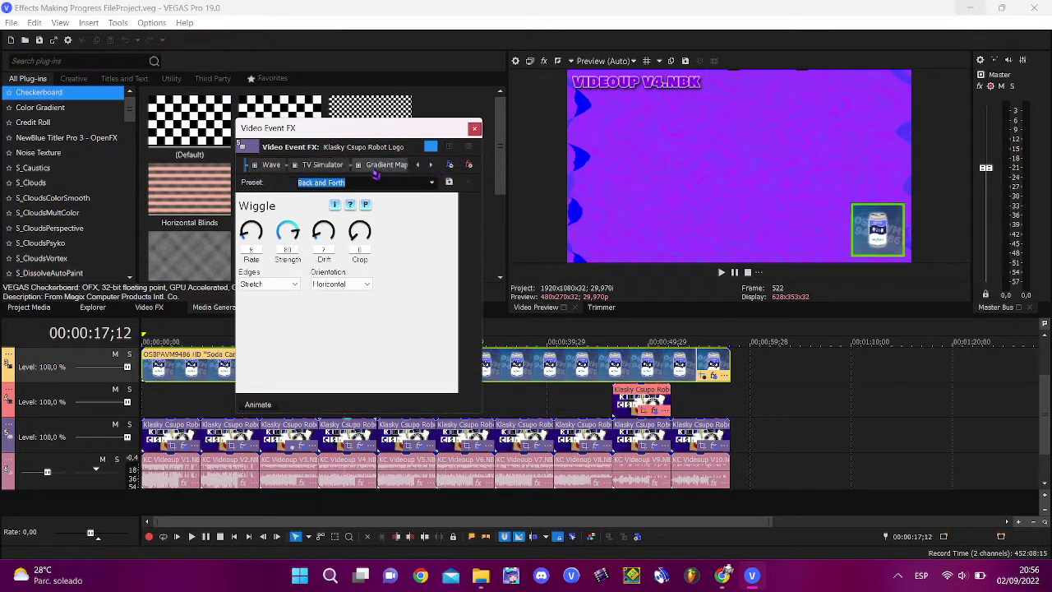
left_click(278, 164)
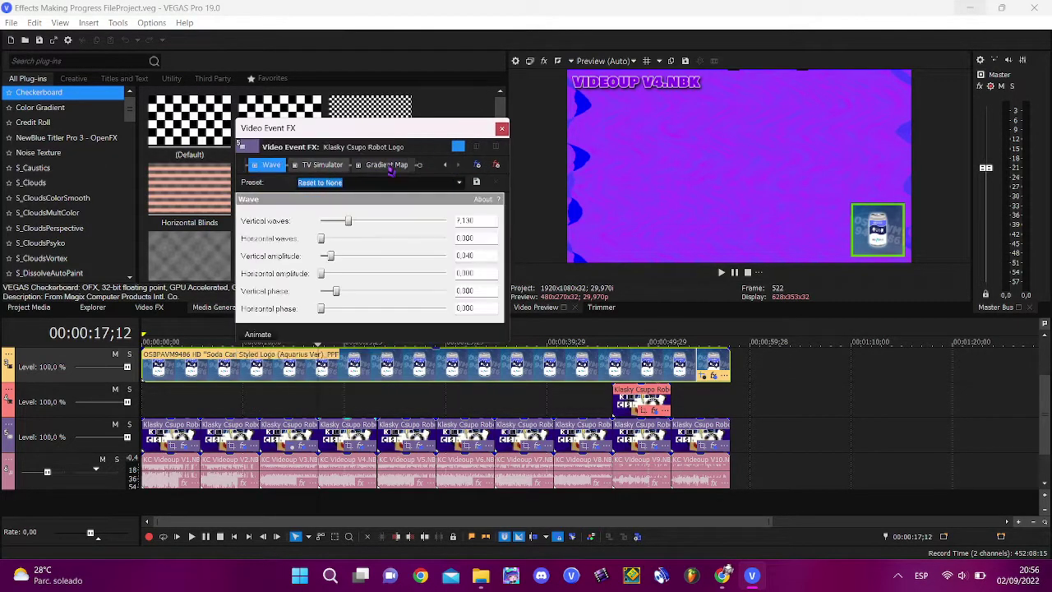
left_click(337, 167)
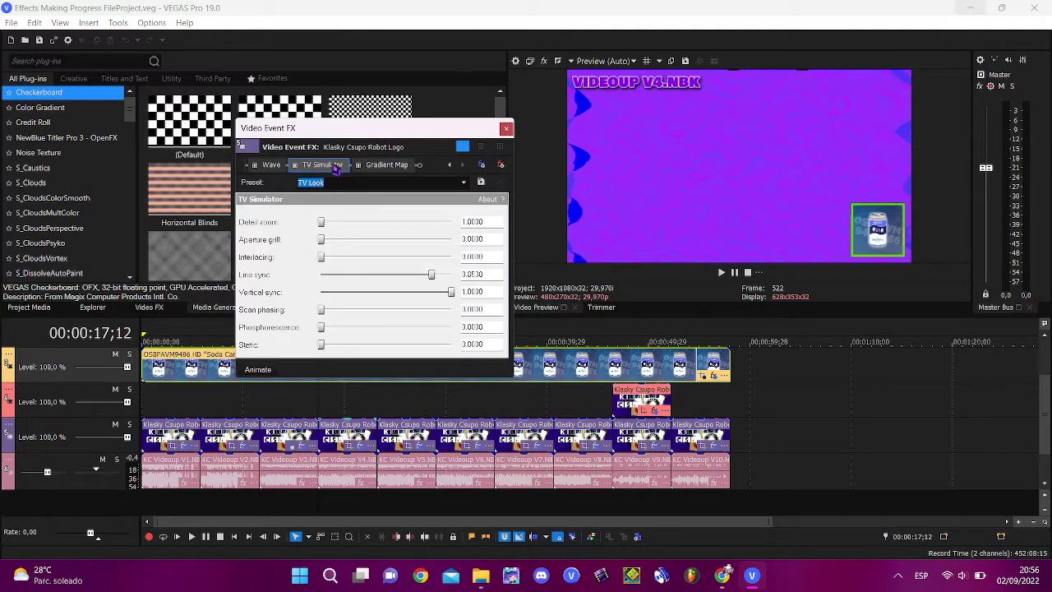
Step through the fourth clip's Gradient Map colour points to examine their RGB values, and close the effects window
left_click(377, 165)
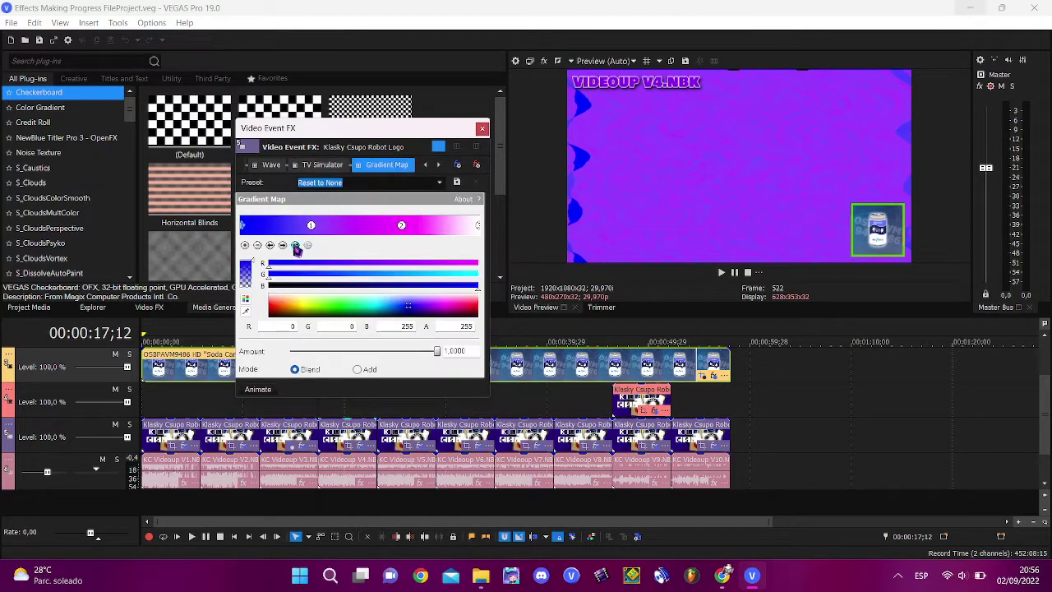
left_click(282, 246)
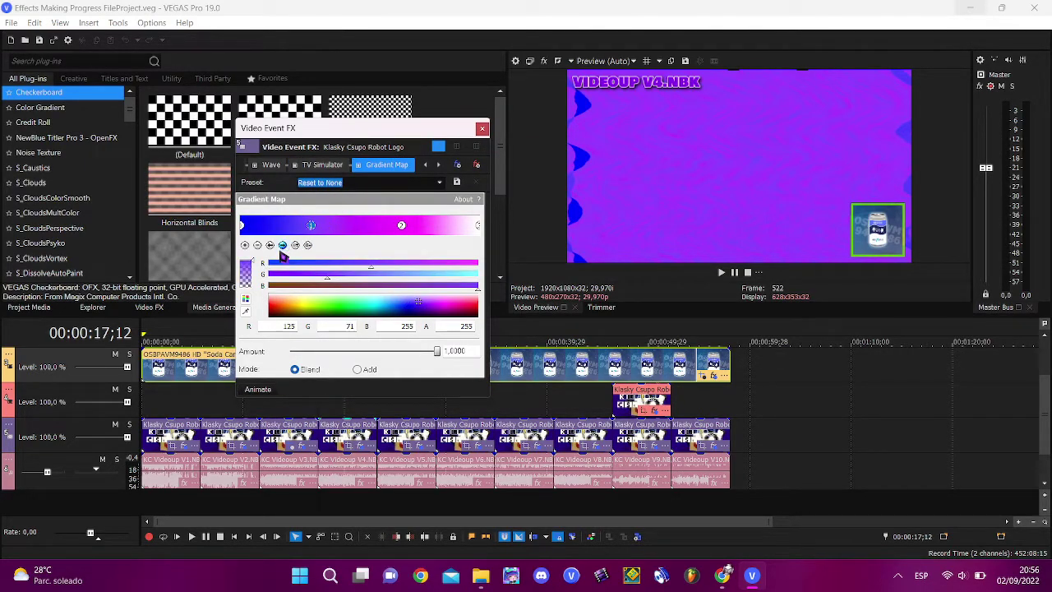
left_click(282, 246)
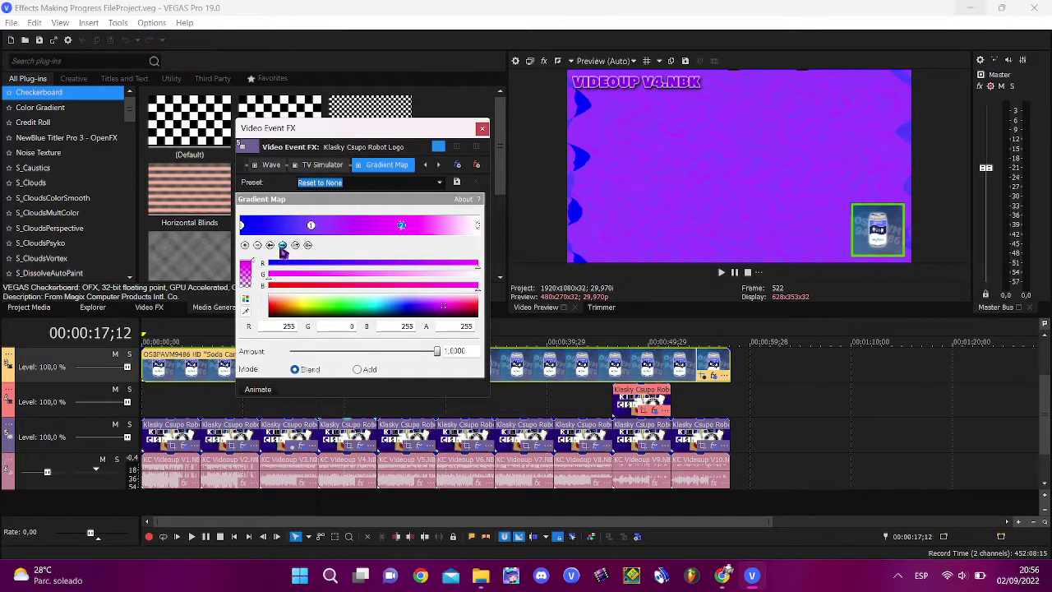
left_click(283, 247)
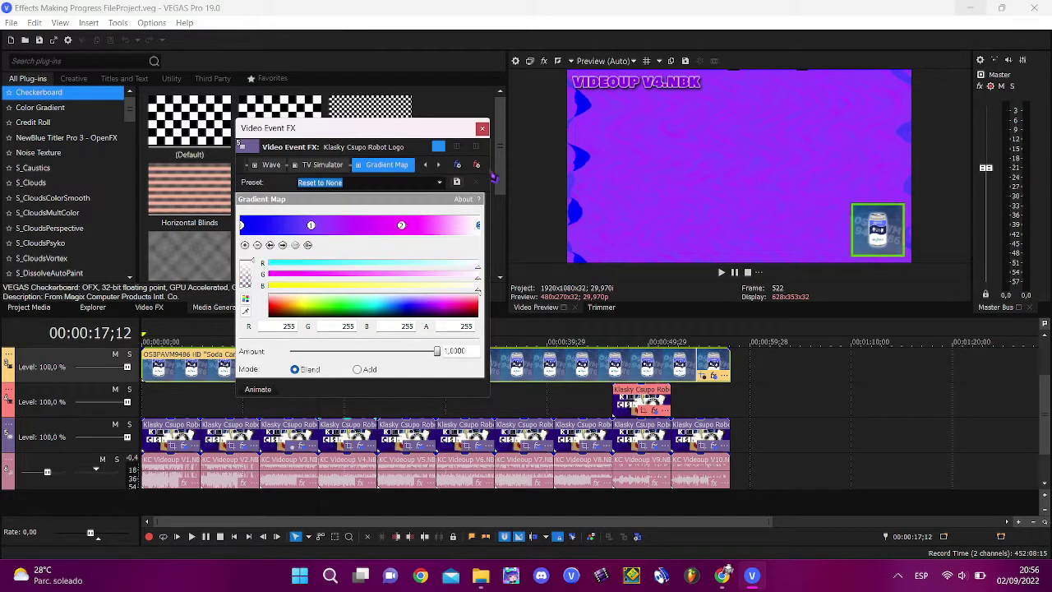
left_click(482, 130)
Go to the fifth Klasky Csupo clip and inspect its TV Simulator settings and both Swirl effects, viewing the second Swirl at its end keyframe
left_click(377, 340)
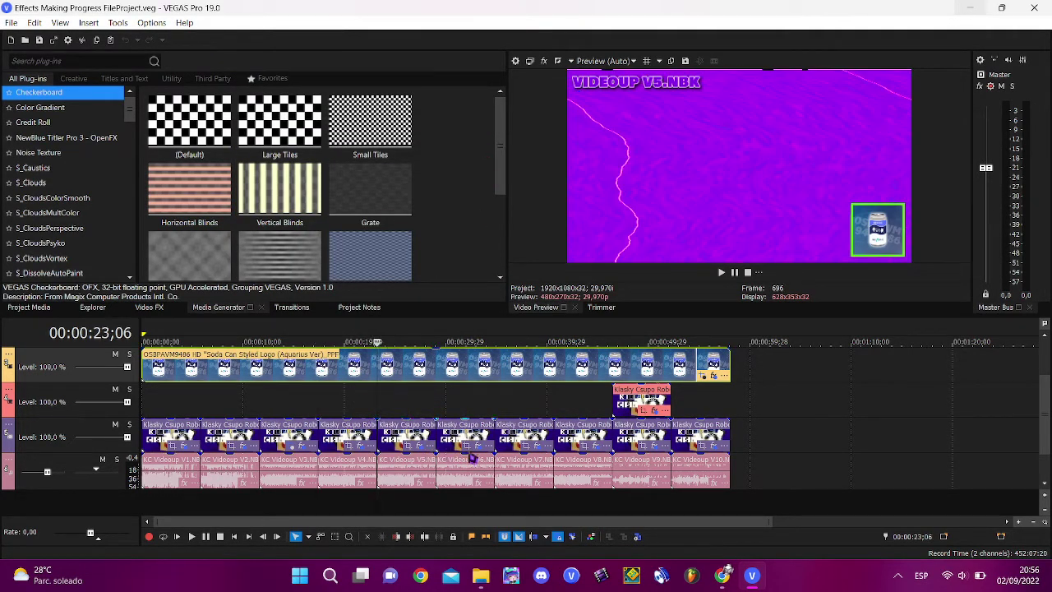
scroll(466, 457, "up", 5)
scroll(523, 459, "down", 3)
left_click(417, 448)
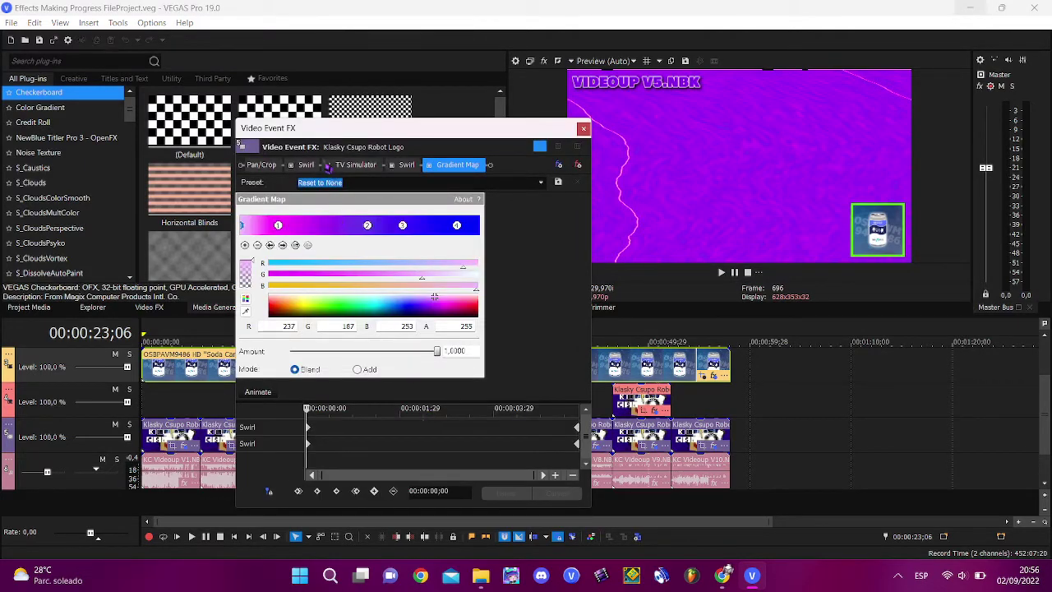
left_click(306, 165)
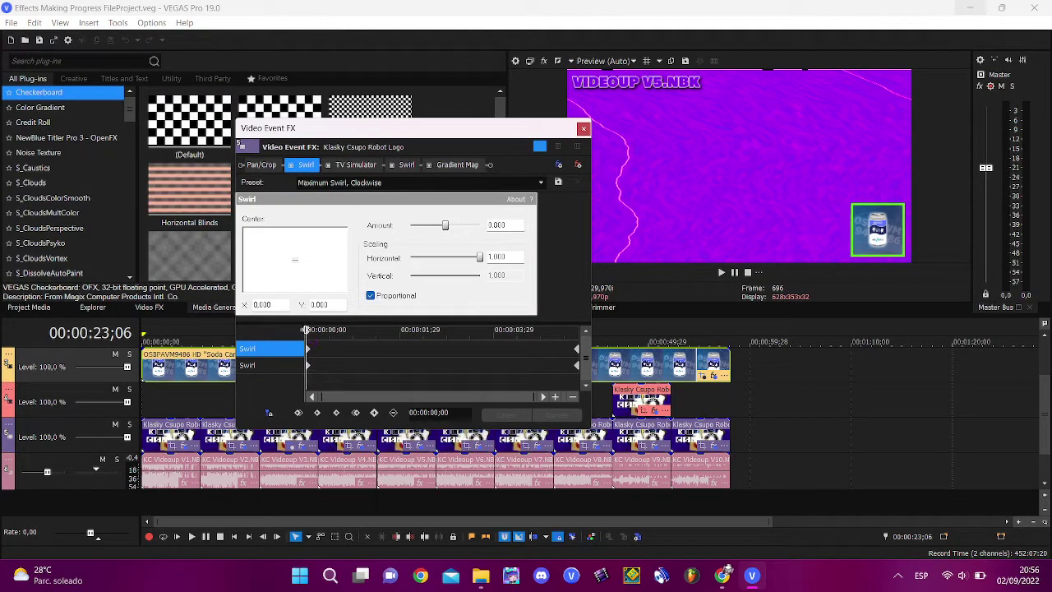
left_click_drag(306, 333, 216, 308)
left_click(372, 166)
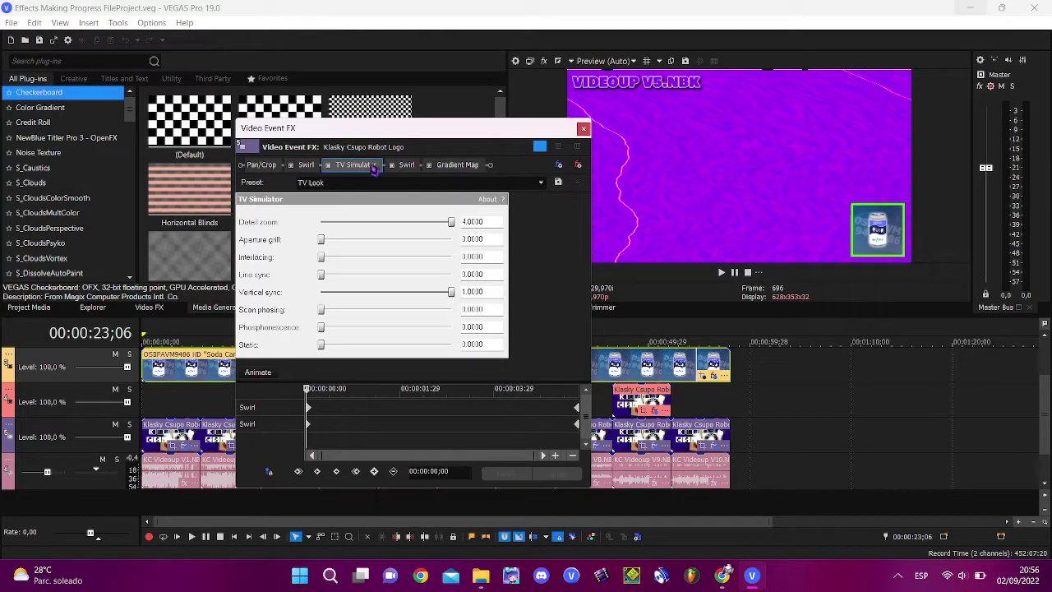
left_click(407, 165)
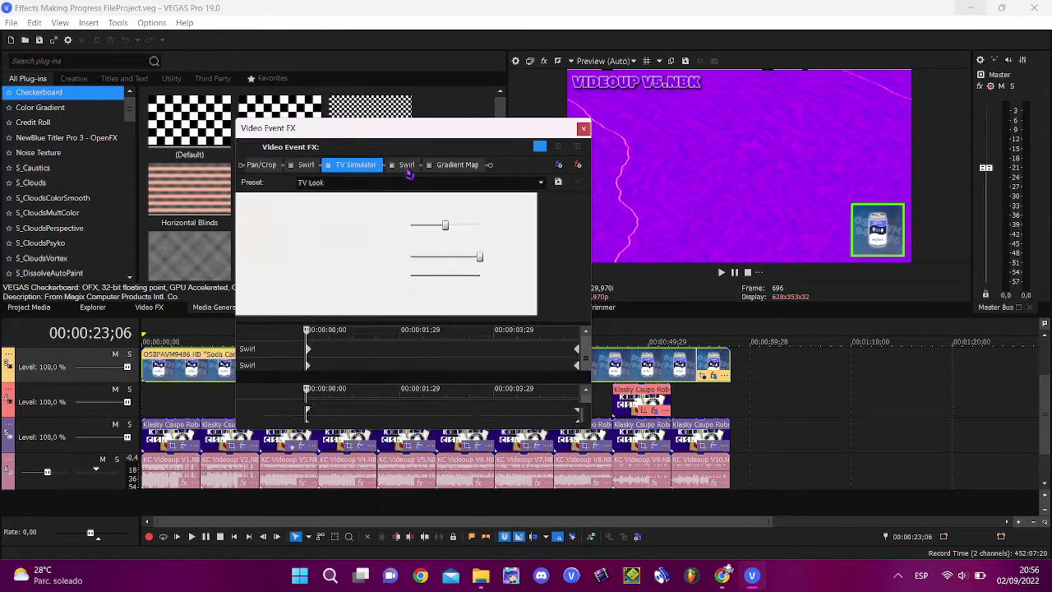
left_click_drag(309, 333, 585, 343)
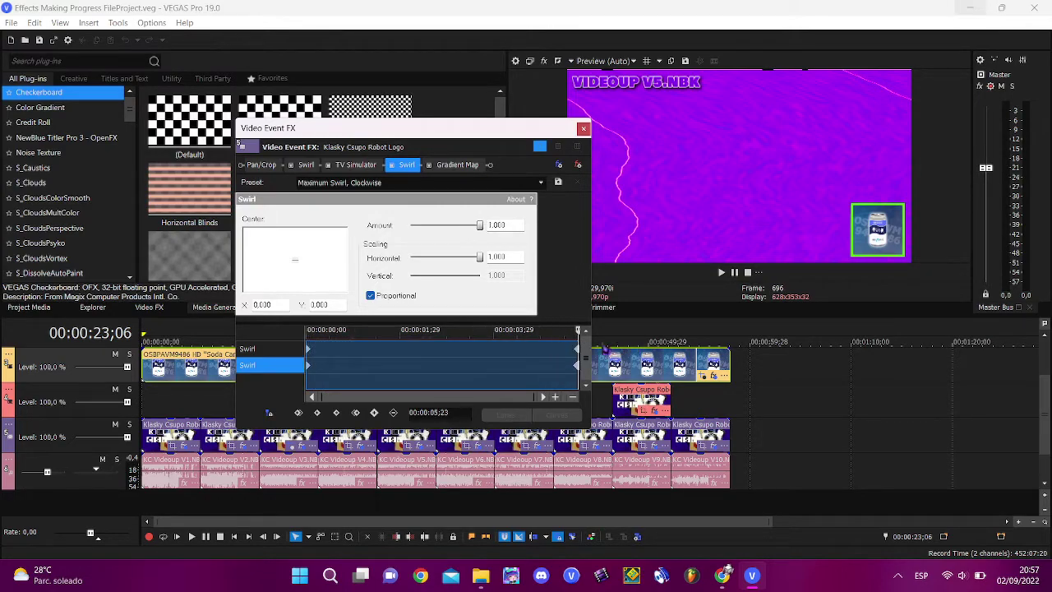
Step through the fifth clip's Gradient Map colour points to examine their RGB values, and close the effects window
left_click(457, 165)
left_click(283, 246)
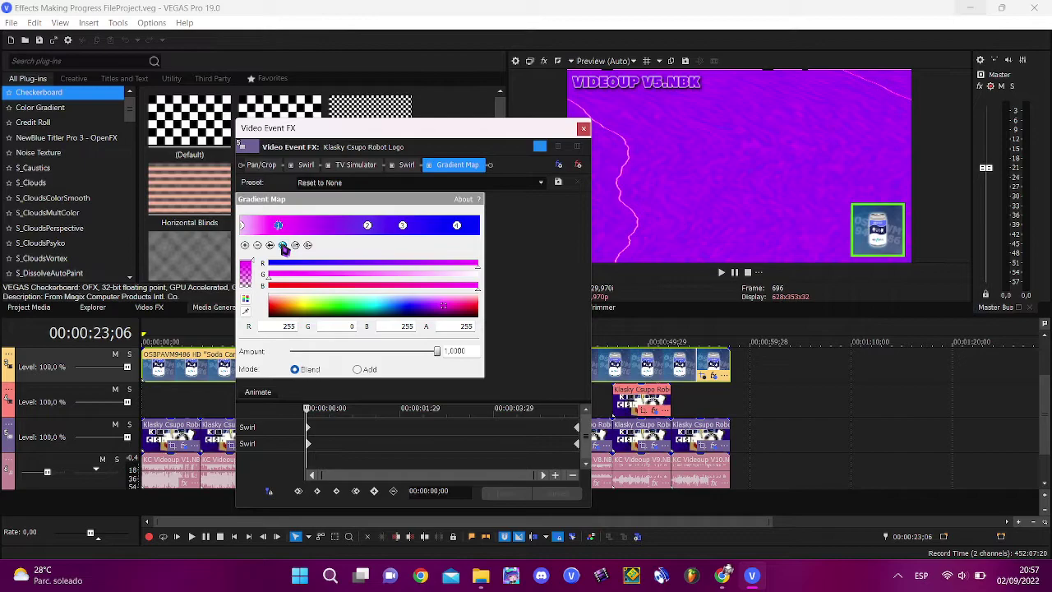
left_click(284, 245)
left_click(283, 246)
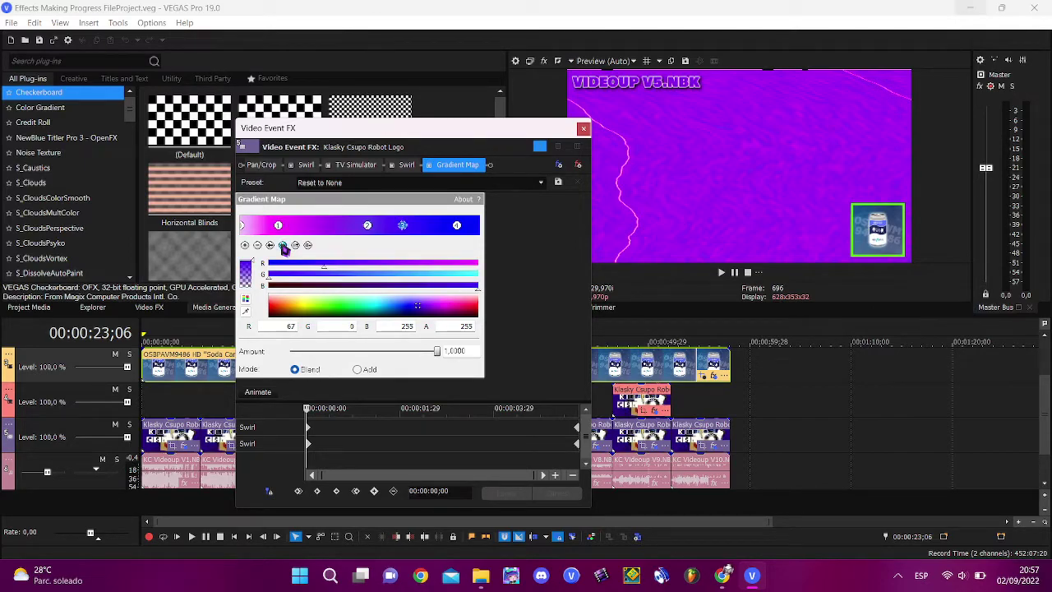
left_click(283, 245)
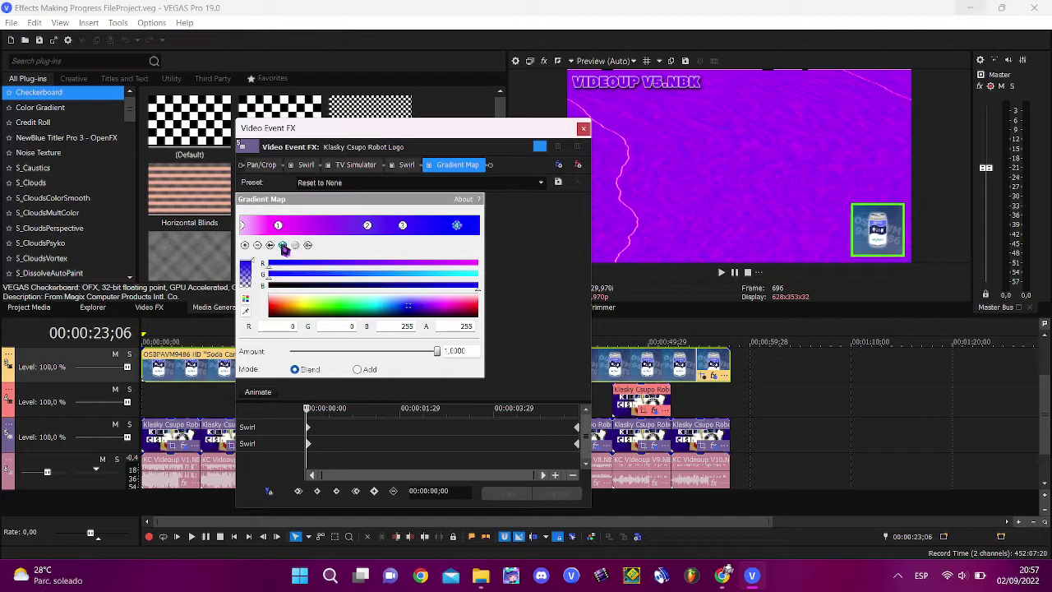
left_click(582, 129)
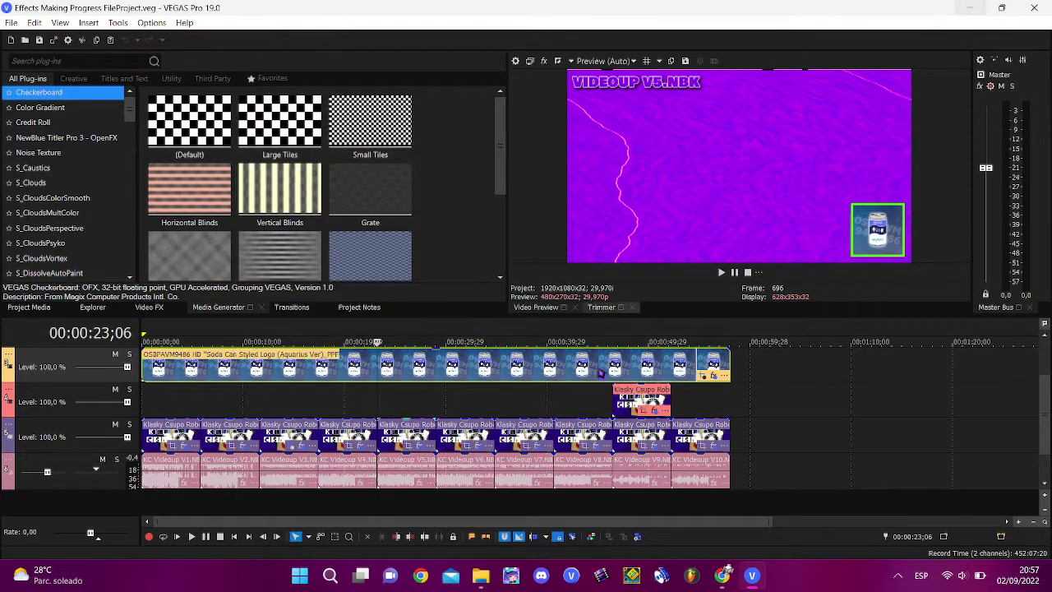
Go to the start of the sixth Klasky Csupo clip, open its video effects and inspect the Wave settings
left_click(435, 435)
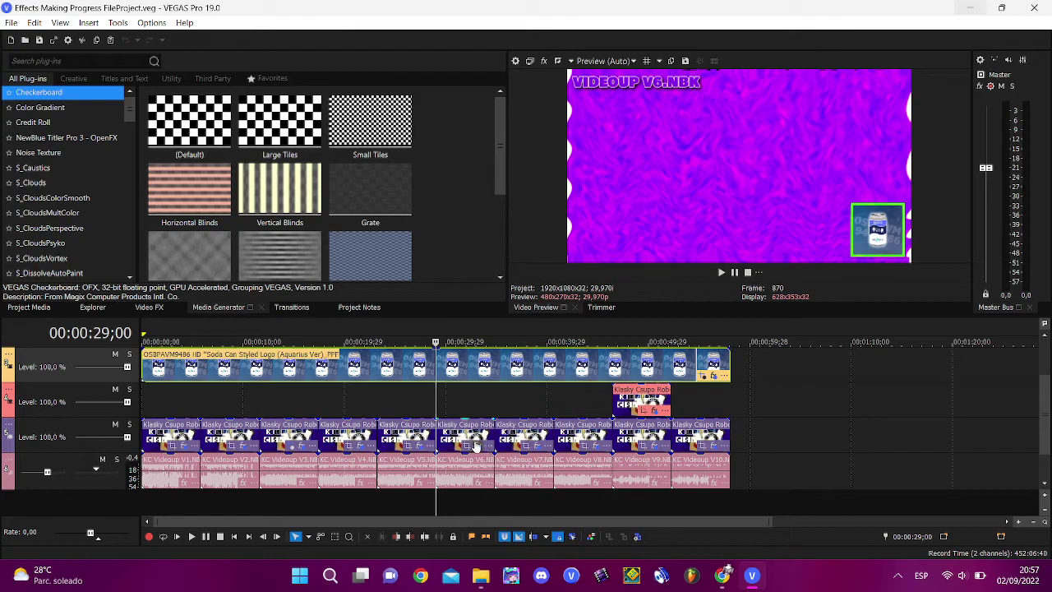
left_click(478, 445)
left_click(449, 167)
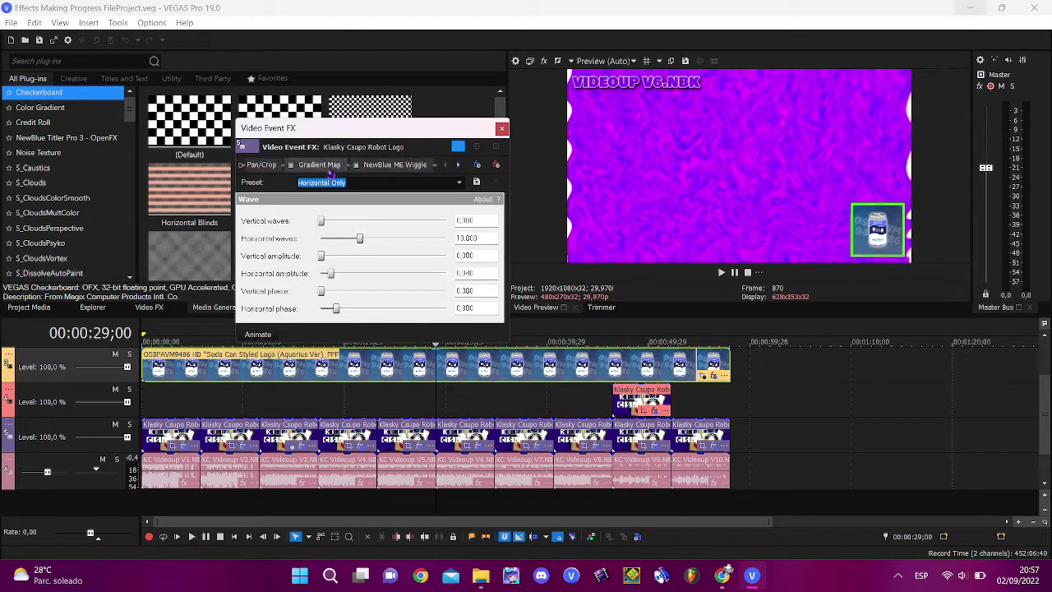
Step through the sixth clip's Gradient Map colour points to examine their RGB values, and close the effects window
left_click(317, 165)
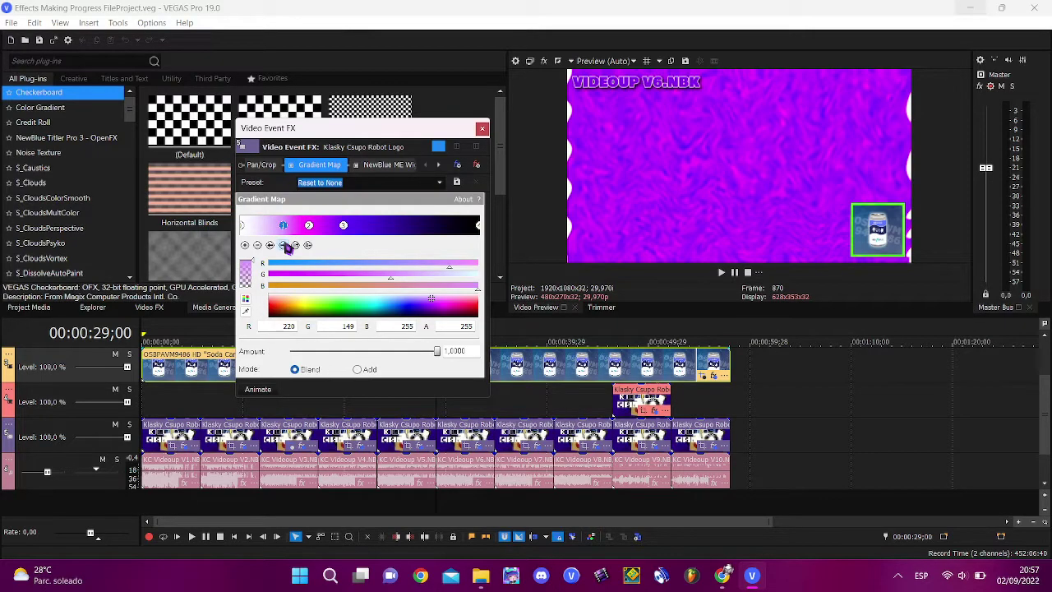
left_click(285, 246)
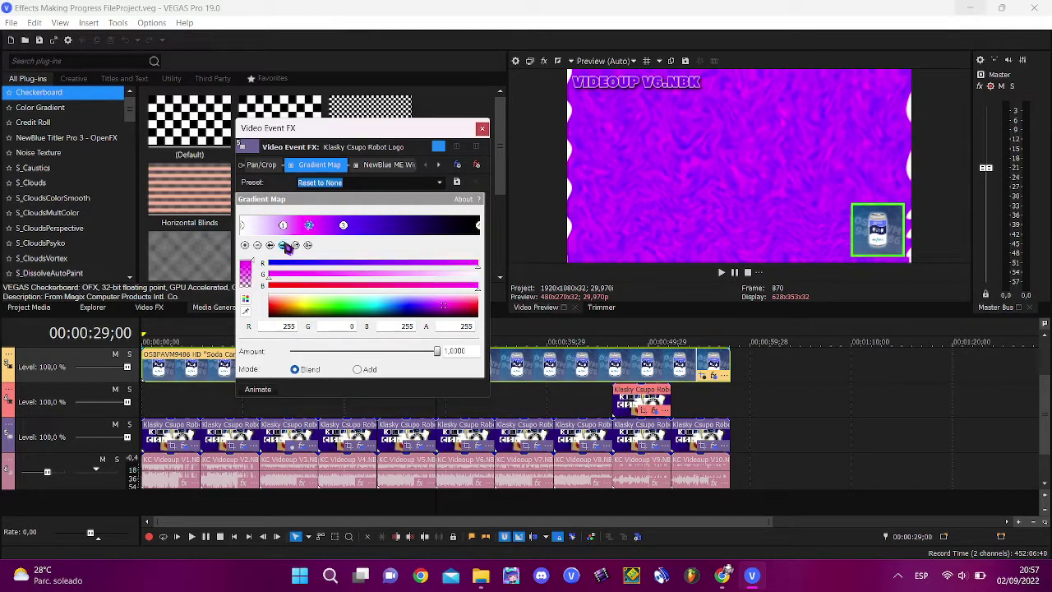
left_click(285, 245)
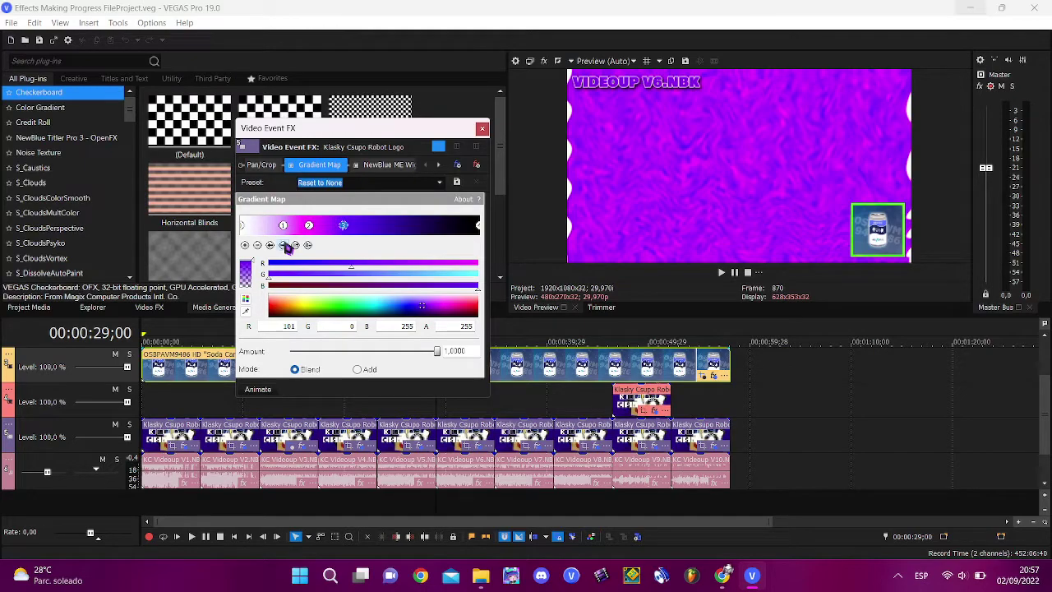
left_click(285, 245)
left_click(483, 130)
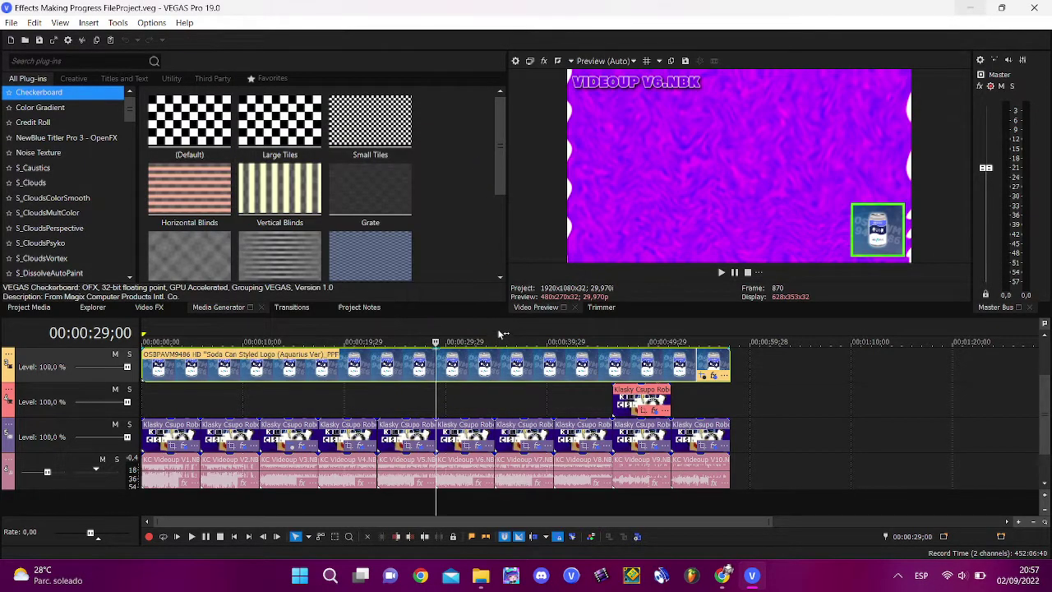
Go to the seventh Klasky Csupo clip and step through its Gradient Map colour points to examine their RGB values
left_click(492, 322)
left_click(536, 442)
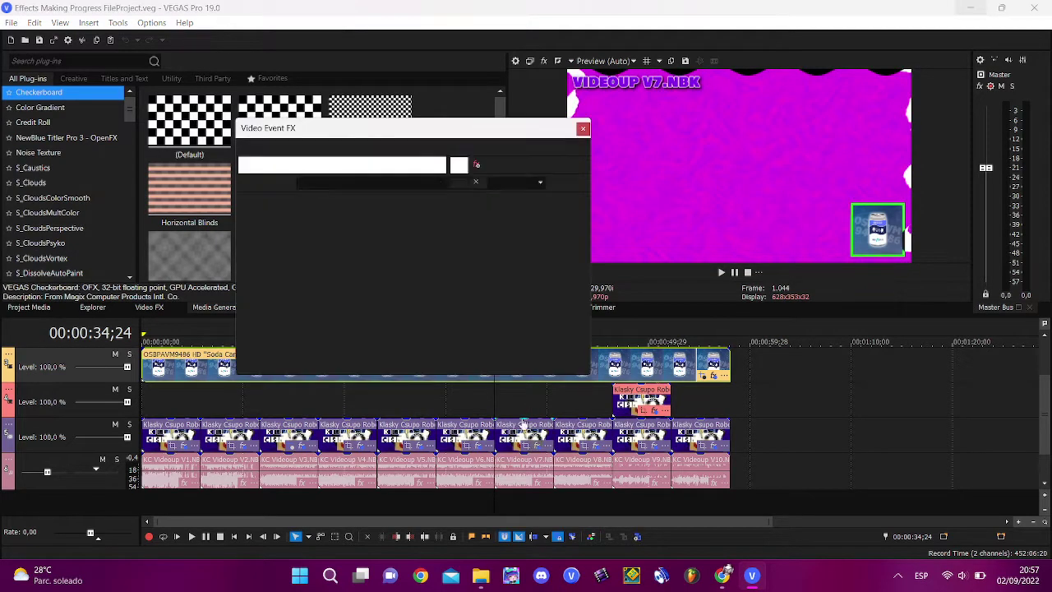
left_click(283, 246)
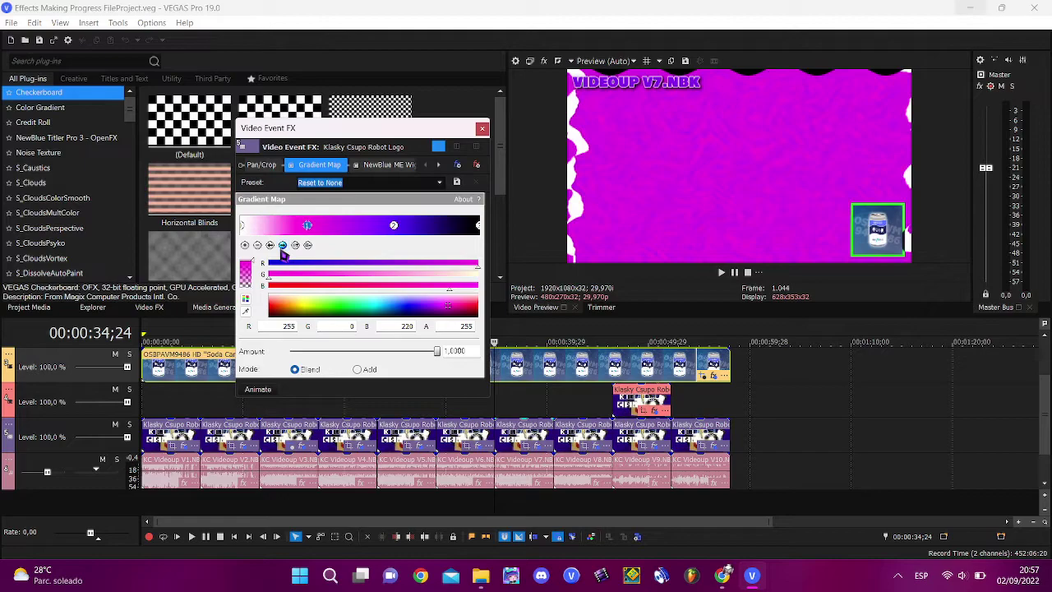
left_click(283, 250)
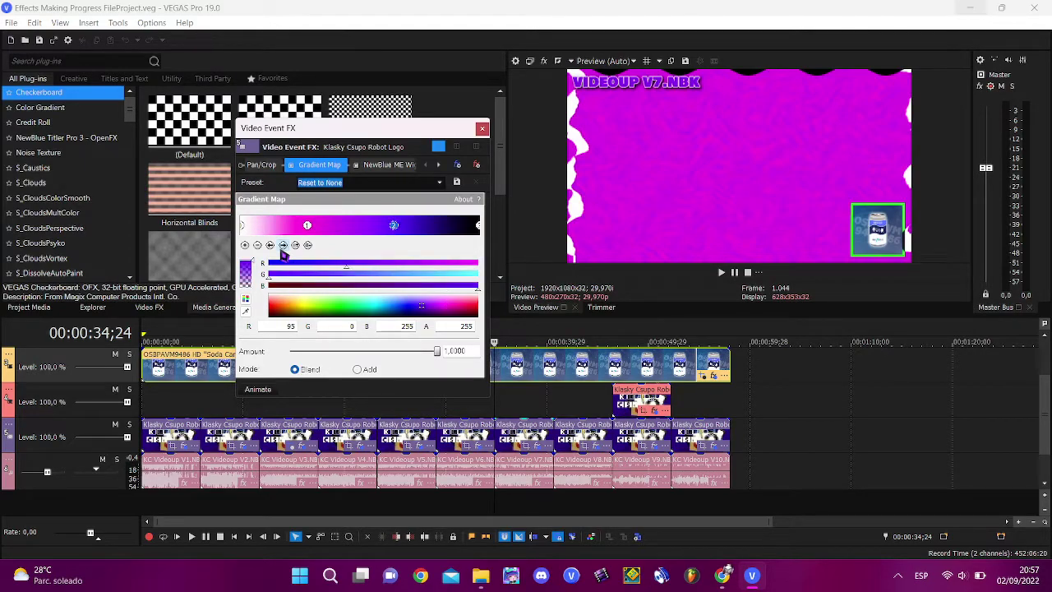
left_click(282, 247)
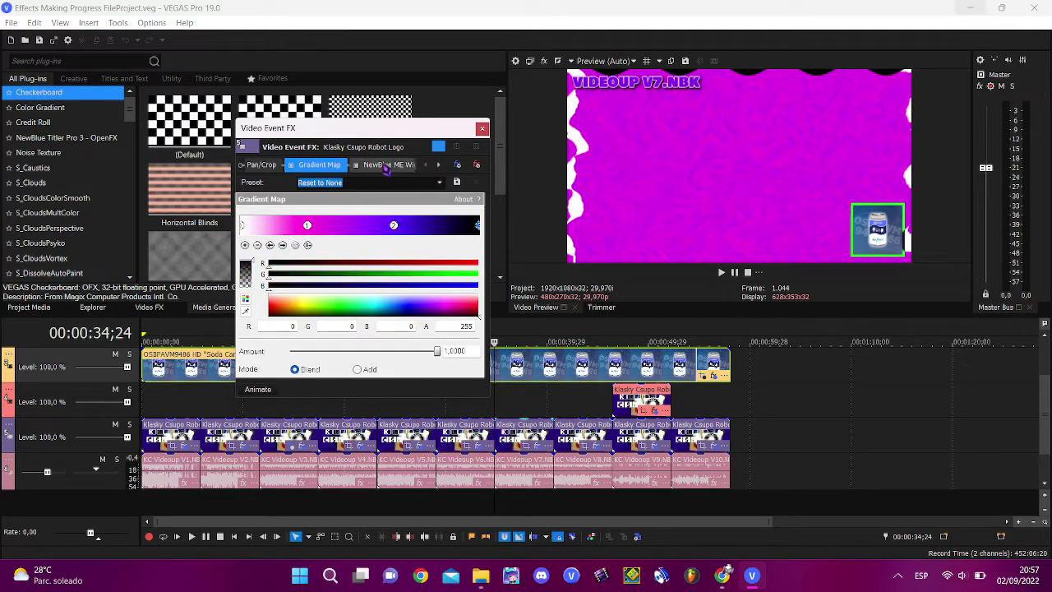
Inspect the seventh clip's NewBlue Wiggle, TV Simulator and Wave settings, and close the effects window
left_click(386, 167)
left_click(432, 167)
left_click(432, 167)
left_click(300, 165)
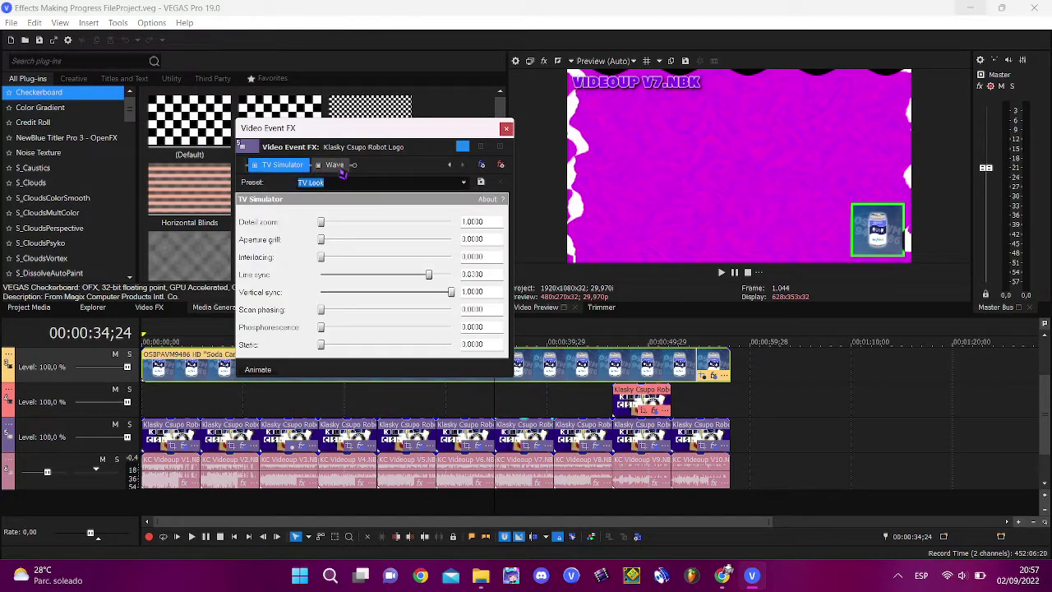
left_click(337, 165)
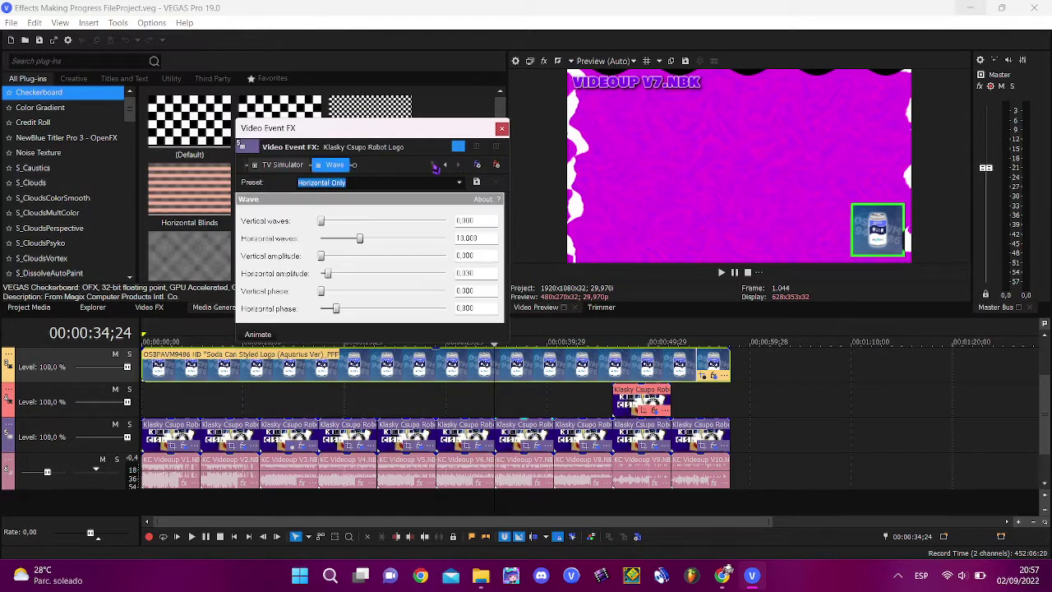
left_click(502, 130)
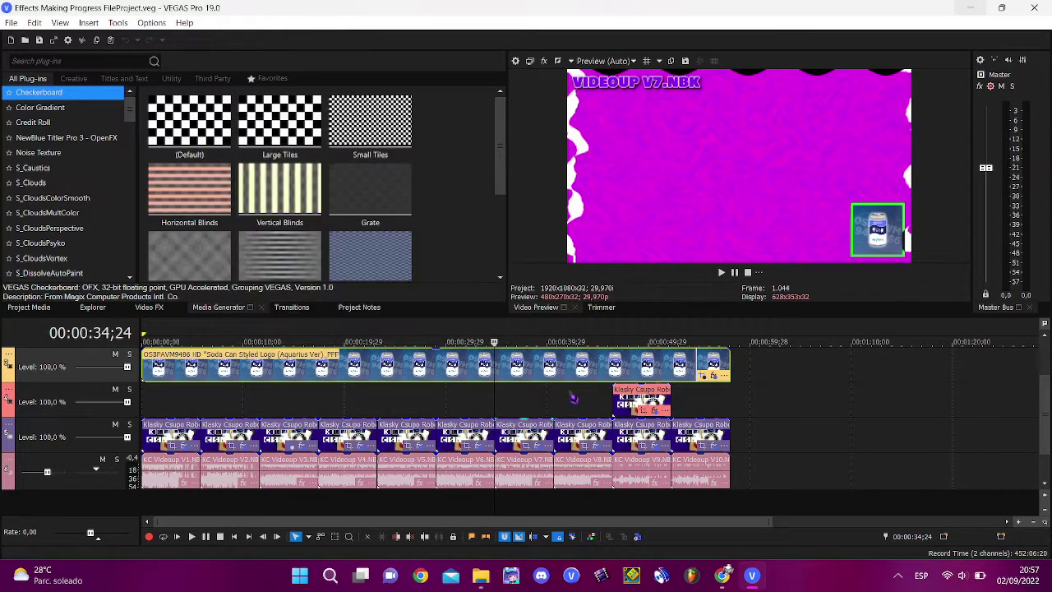
Go to the eighth Klasky Csupo clip and step through its Gradient Map colour points to examine their RGB values
left_click(555, 341)
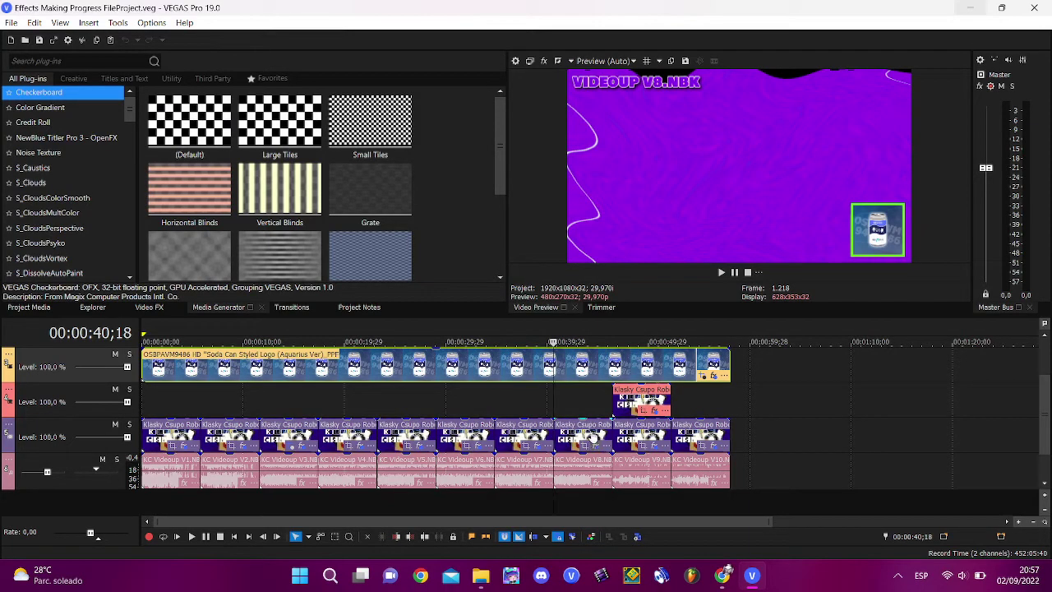
left_click(597, 444)
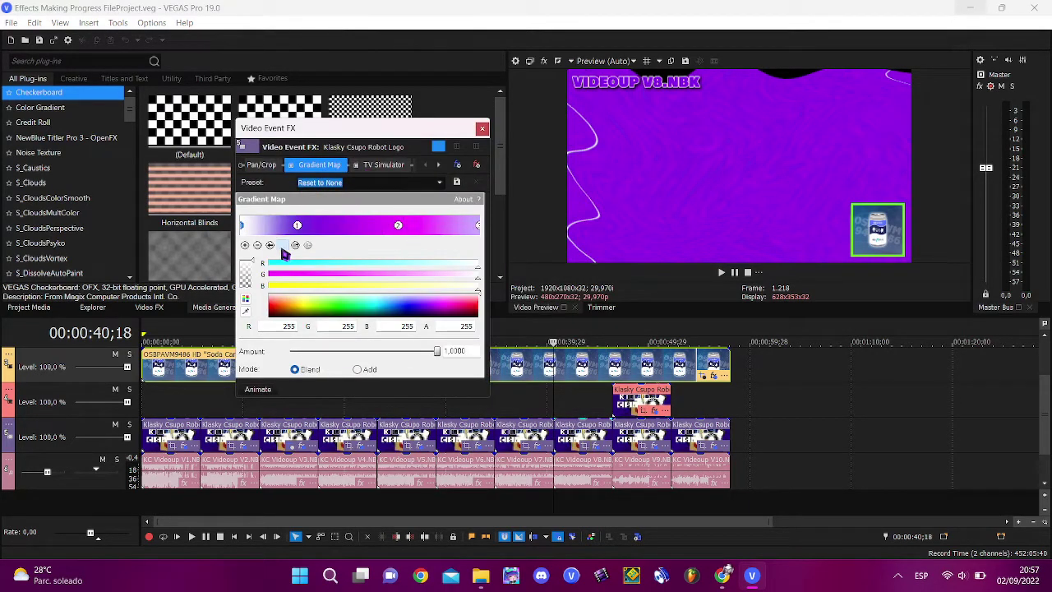
left_click(283, 246)
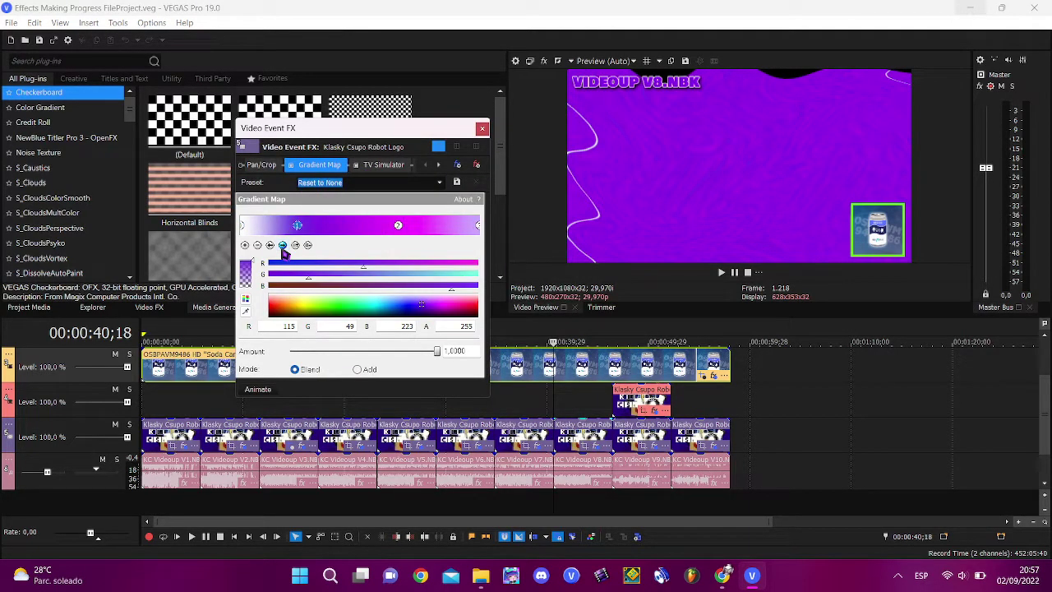
left_click(282, 246)
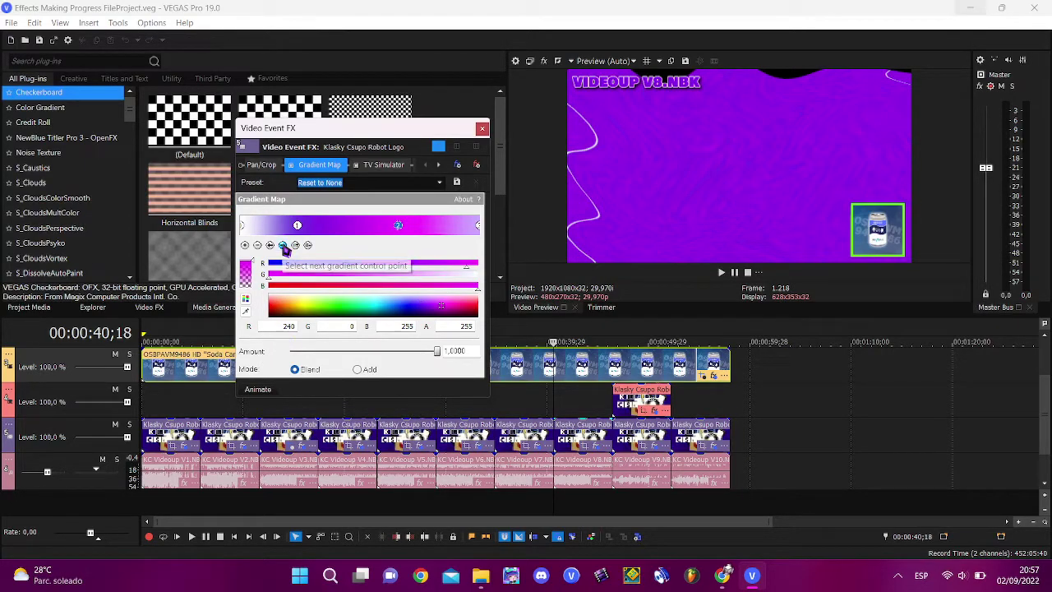
left_click(283, 246)
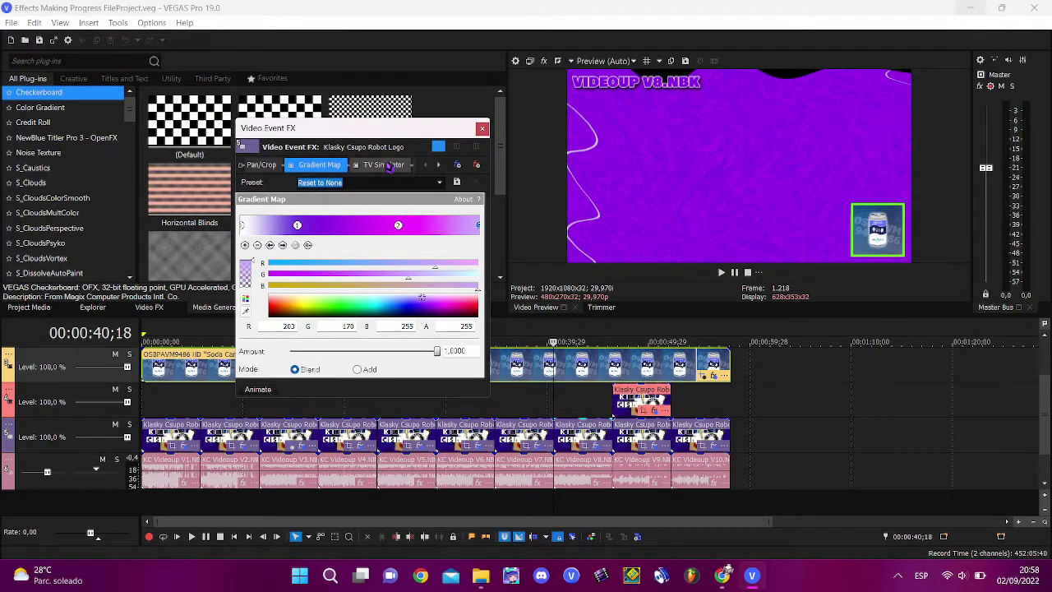
Inspect the eighth clip's TV Simulator, Wave and NewBlue Wiggle settings, and close the effects window
left_click(389, 165)
left_click(462, 165)
left_click(461, 165)
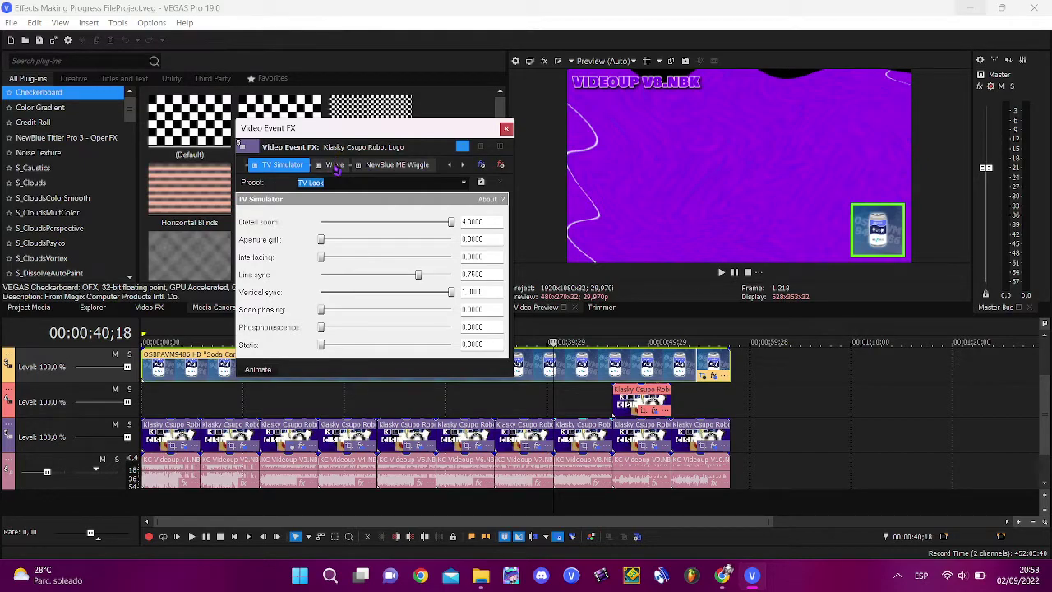
left_click(336, 166)
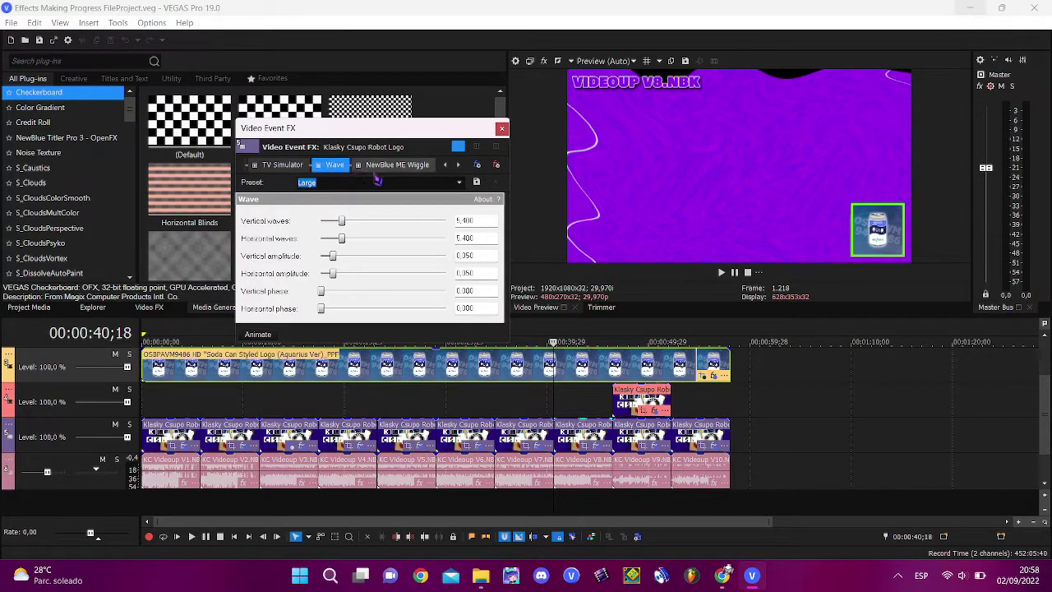
left_click(398, 165)
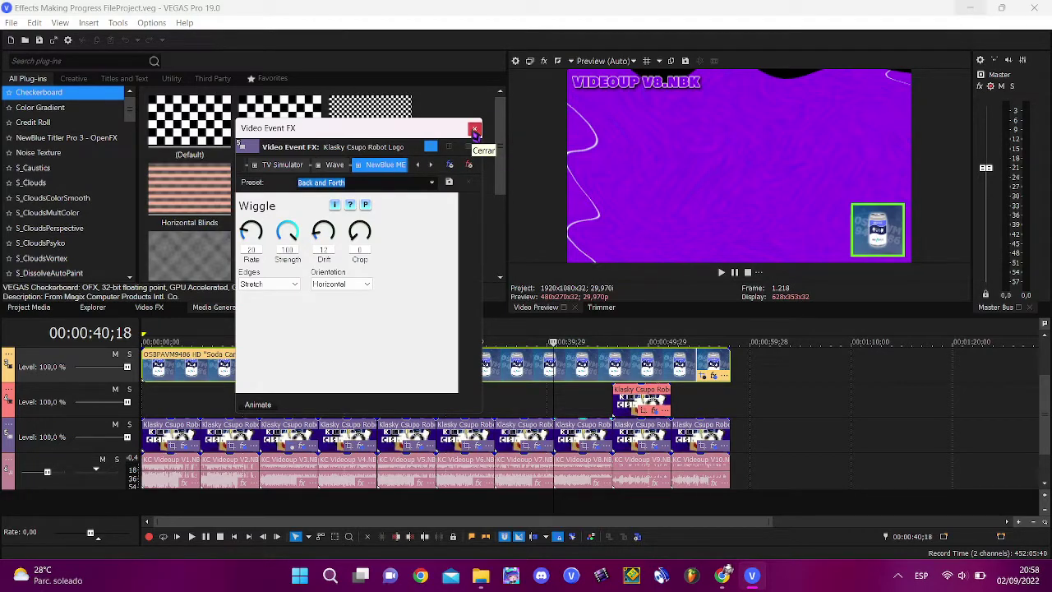
left_click(474, 130)
Go to the ninth Klasky Csupo clip, inspect its overlay copy's TV Simulator and Rays settings, and view the overlay track's compositing mode
left_click(613, 339)
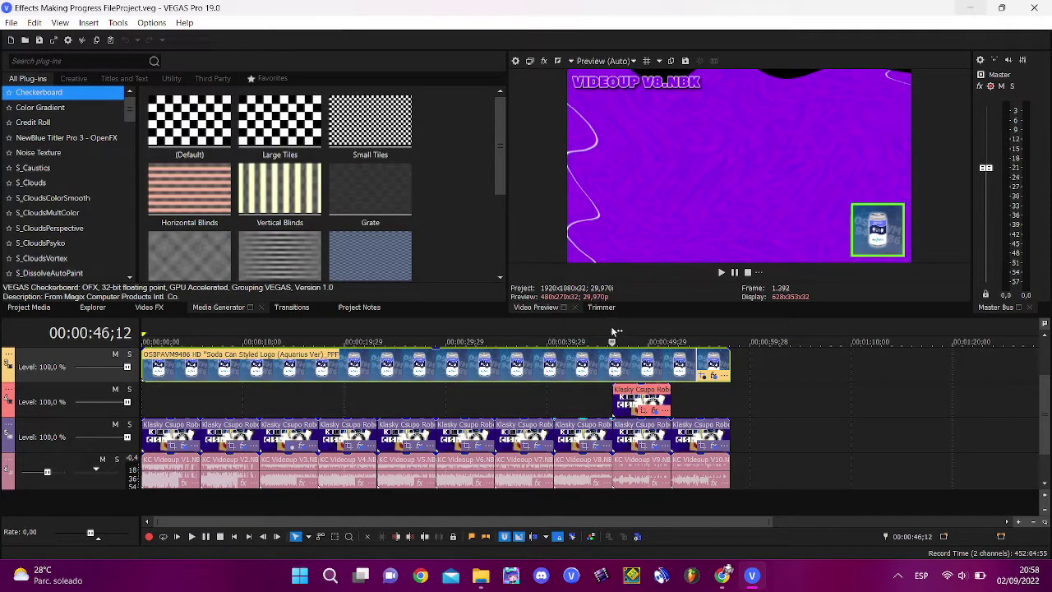
left_click(654, 409)
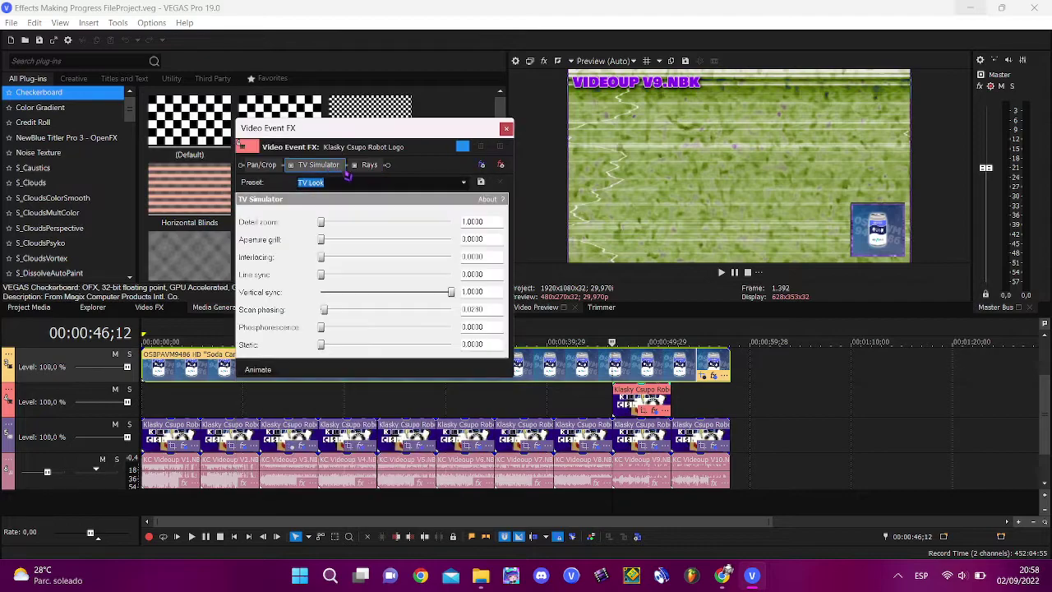
left_click(368, 165)
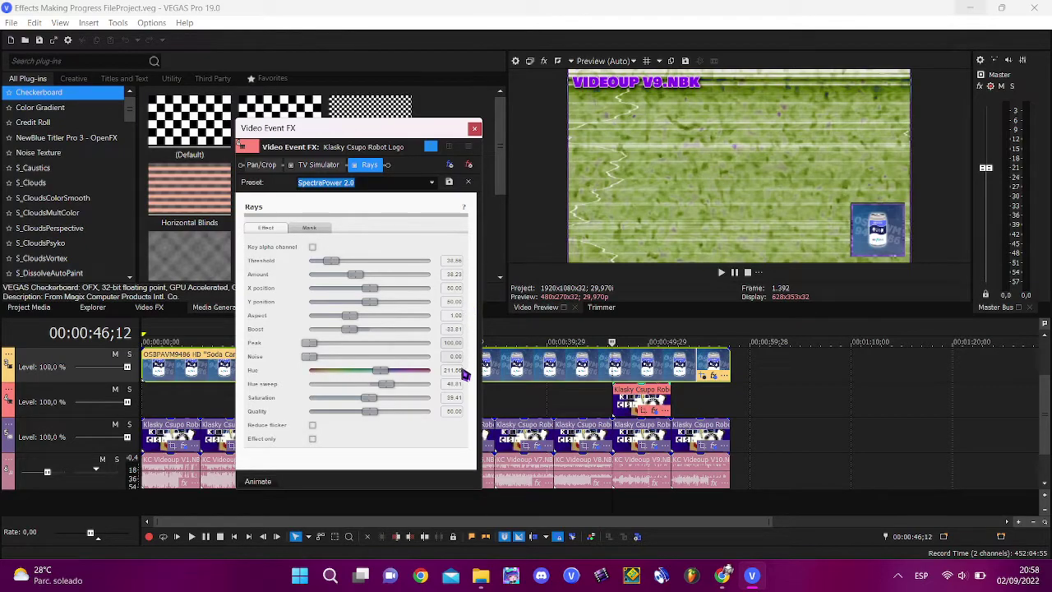
left_click(475, 130)
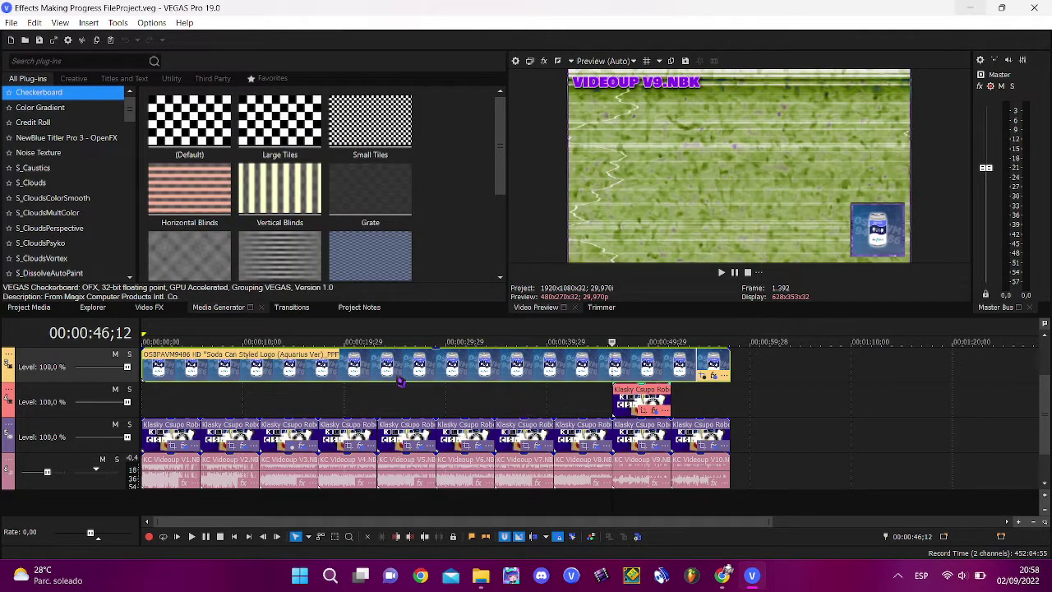
right_click(13, 396)
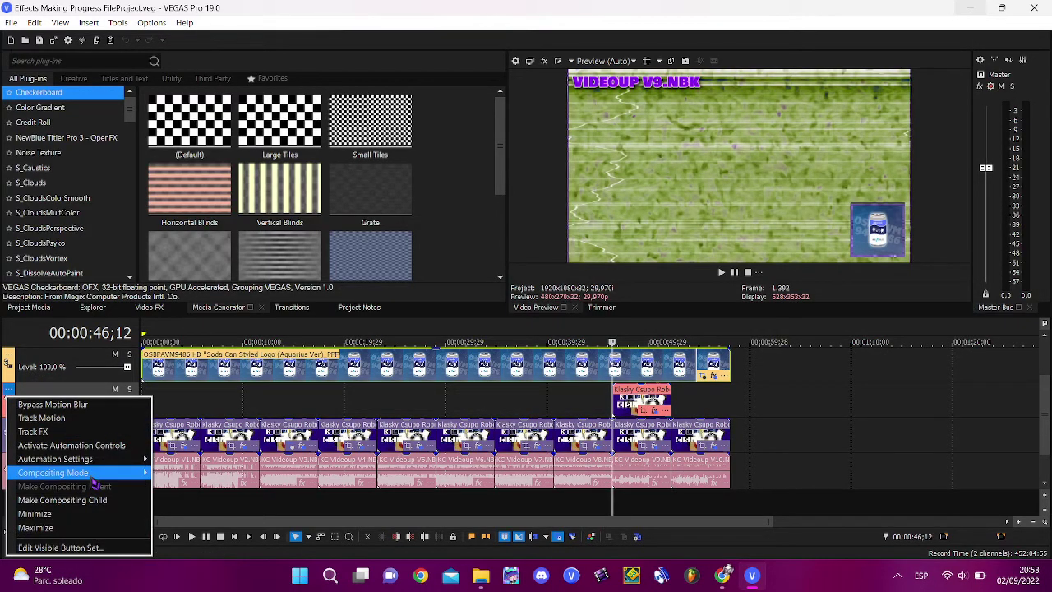
mouse_move(99, 473)
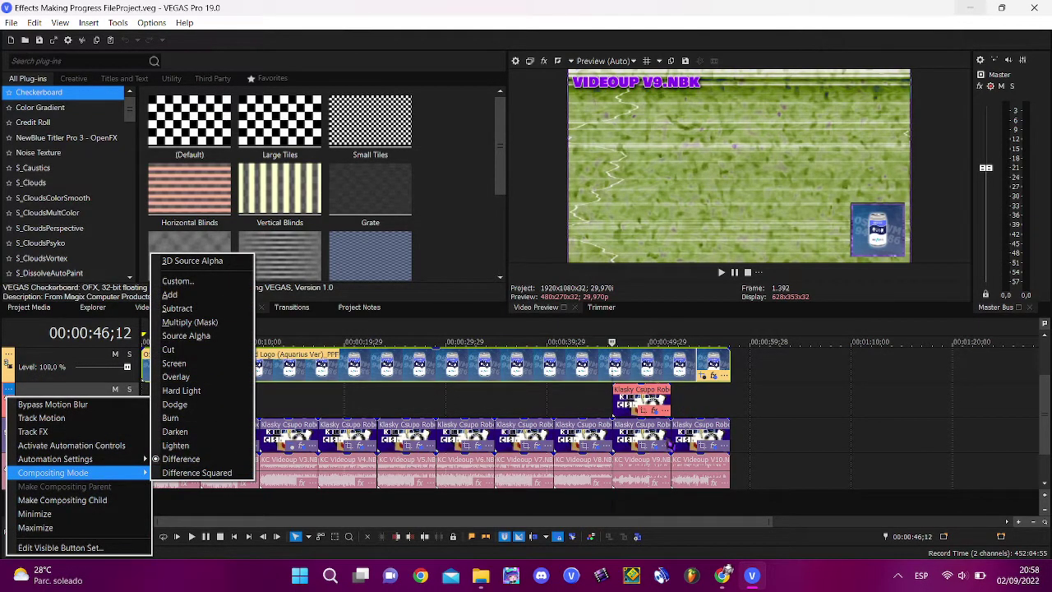
Step through the Gradient Map colour points of the ninth clip on the main track to examine their RGB values, and close the effects window
left_click(655, 448)
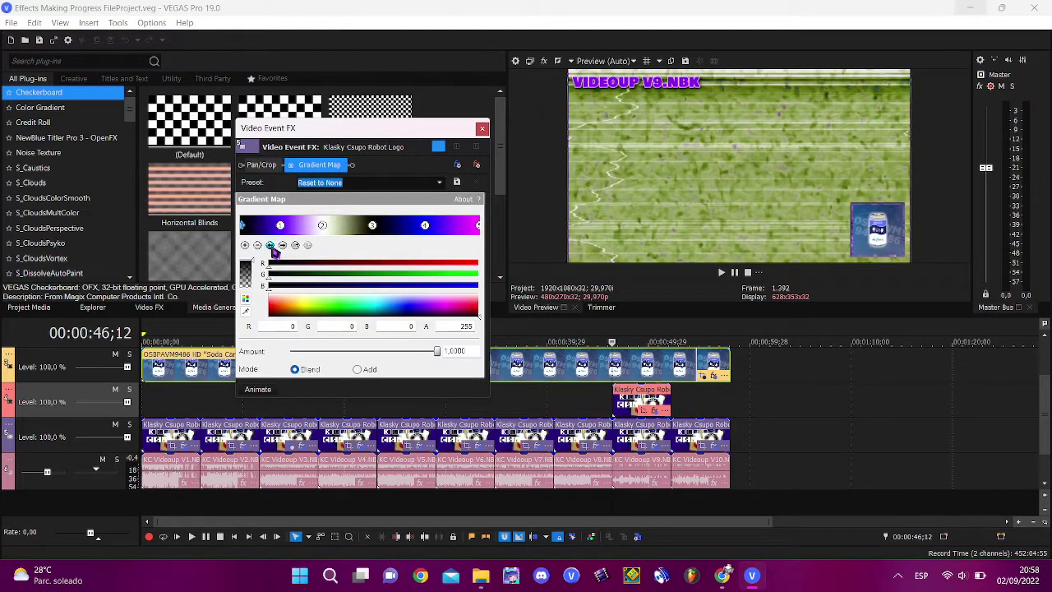
left_click(284, 247)
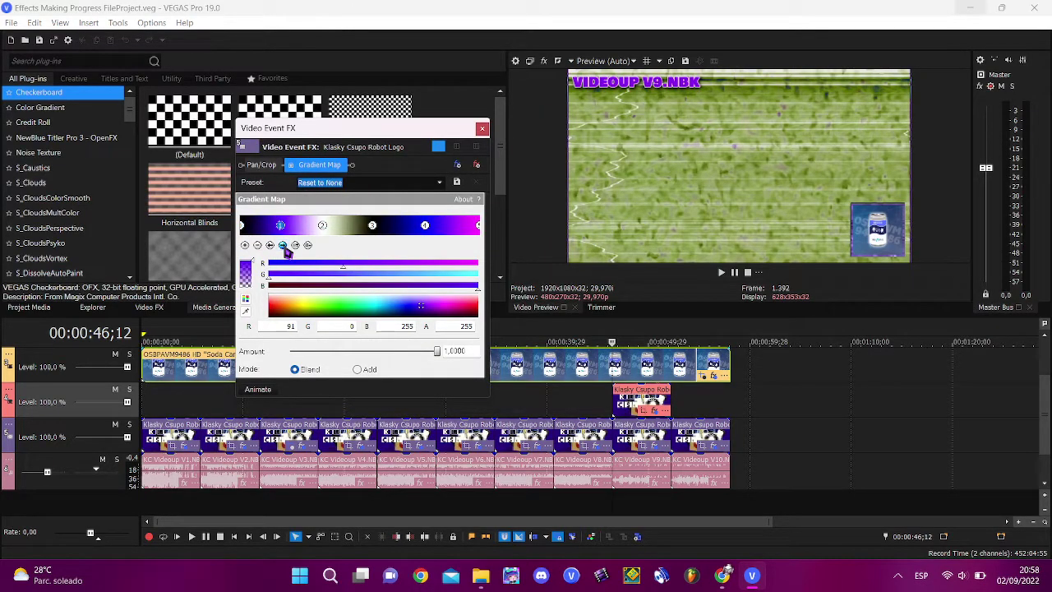
left_click(285, 246)
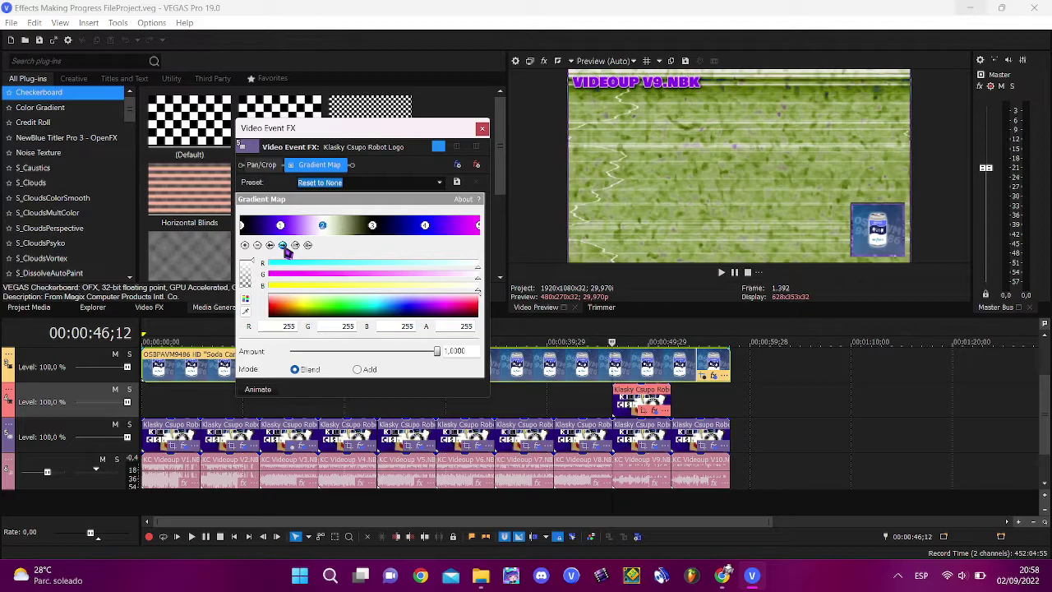
left_click(284, 246)
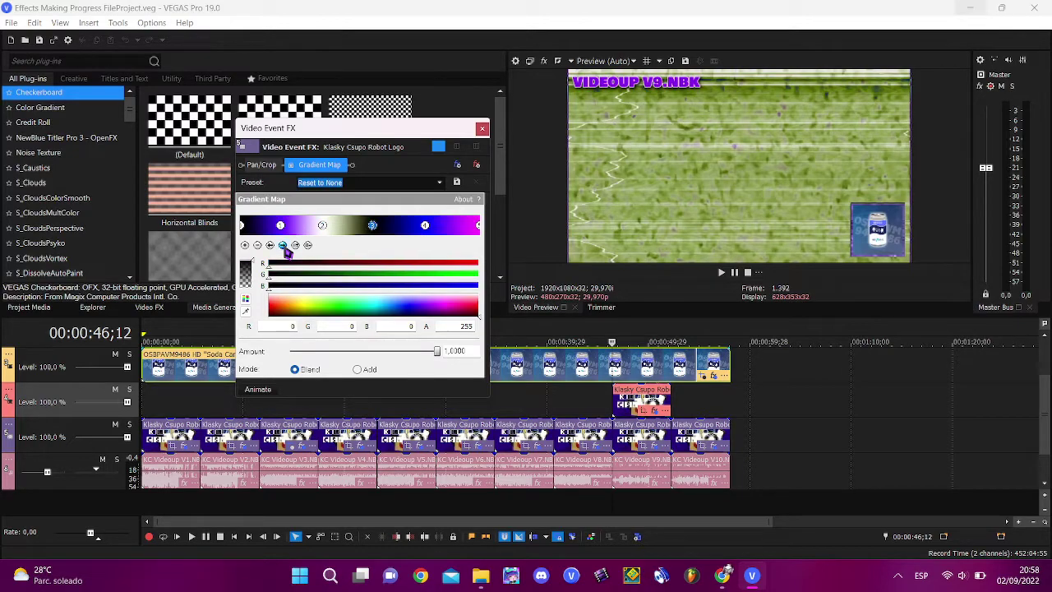
left_click(284, 246)
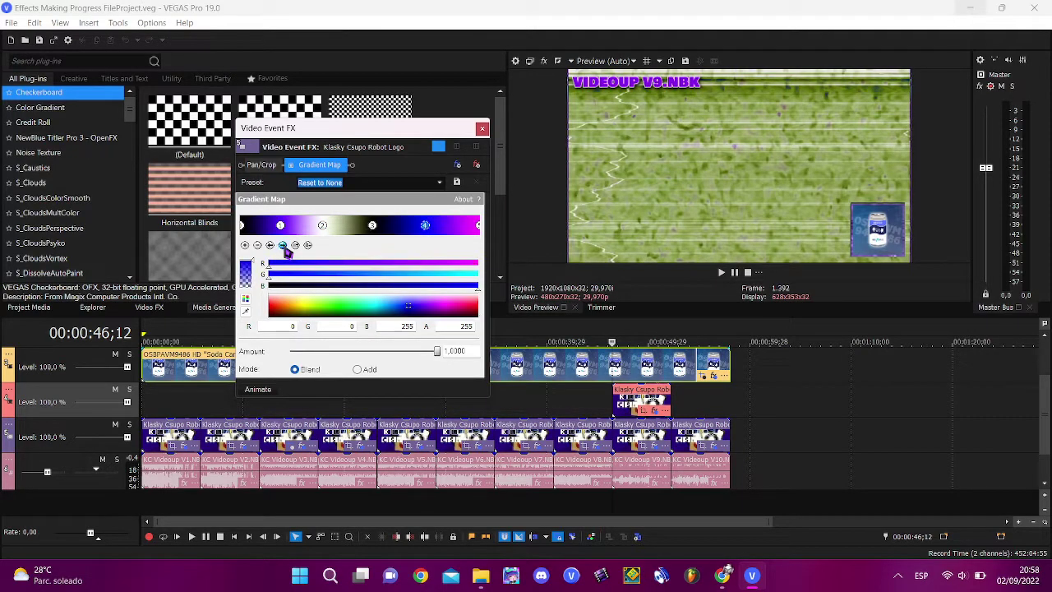
left_click(284, 247)
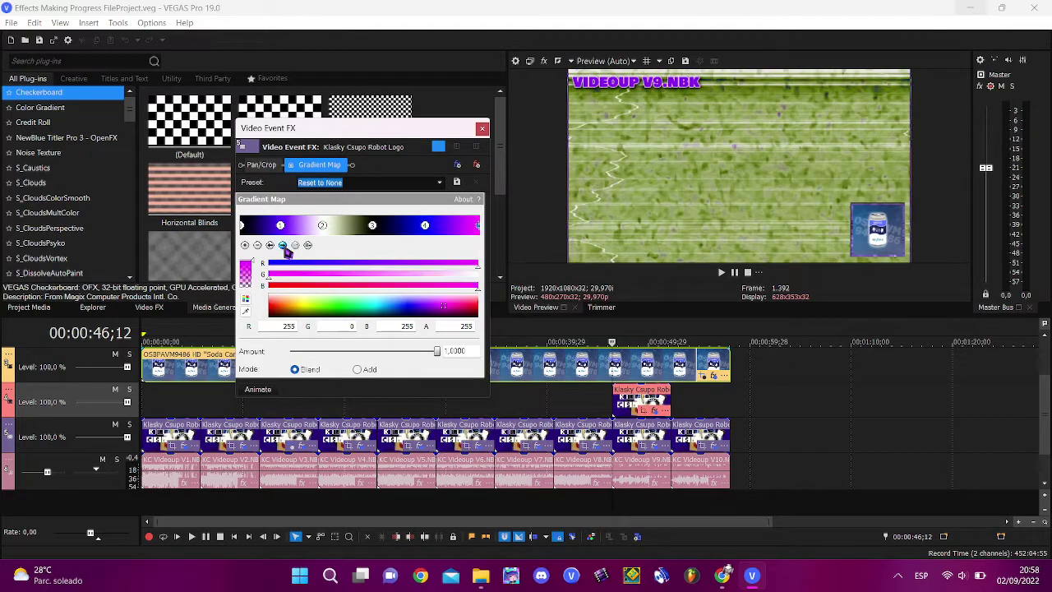
left_click(482, 129)
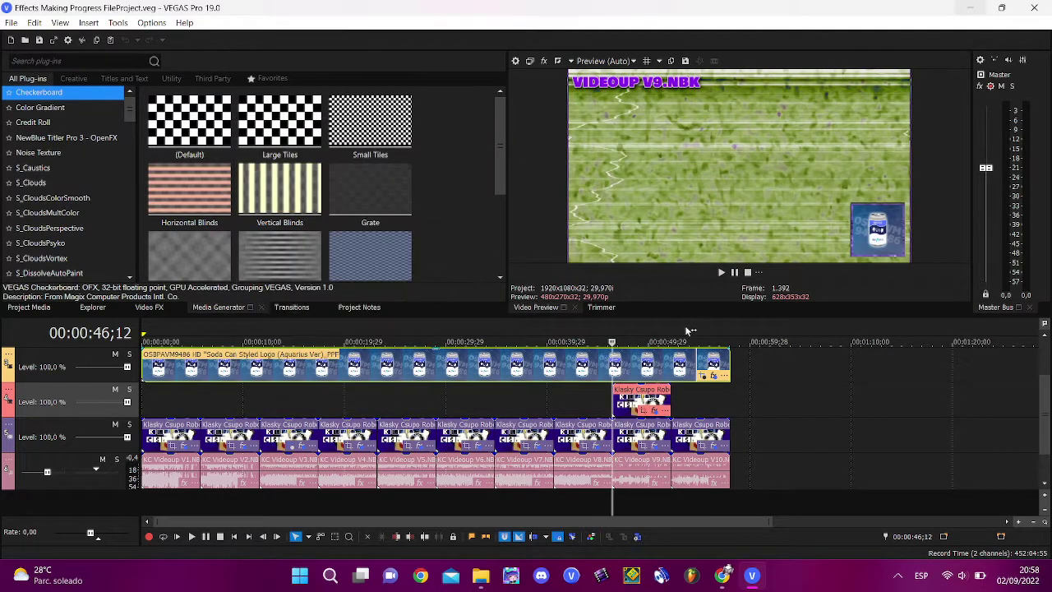
Go to the tenth Klasky Csupo clip and step through its Gradient Map colour points to examine their RGB values
left_click(672, 337)
left_click(714, 448)
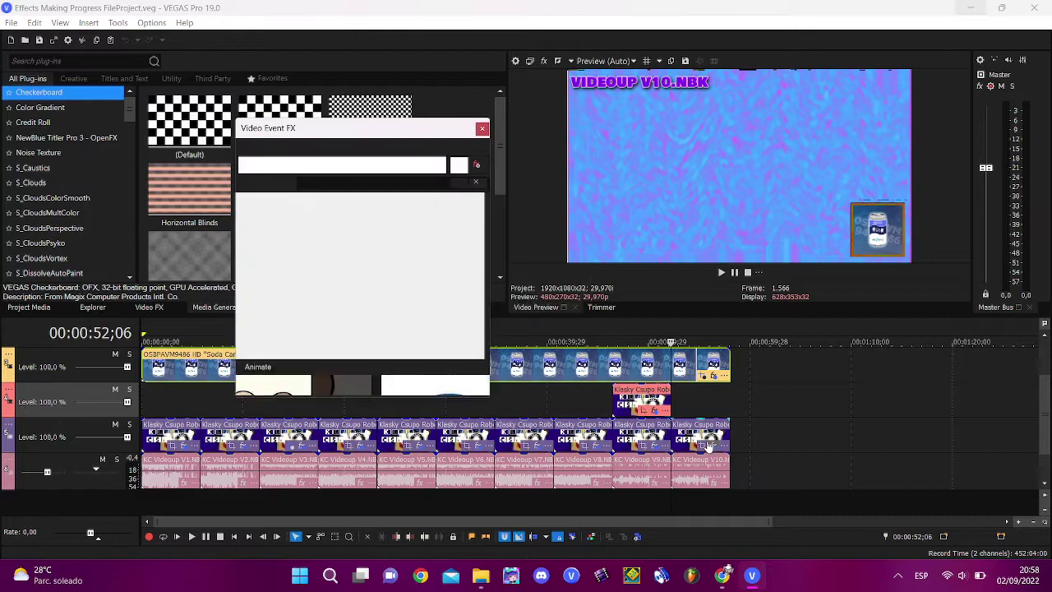
left_click(282, 246)
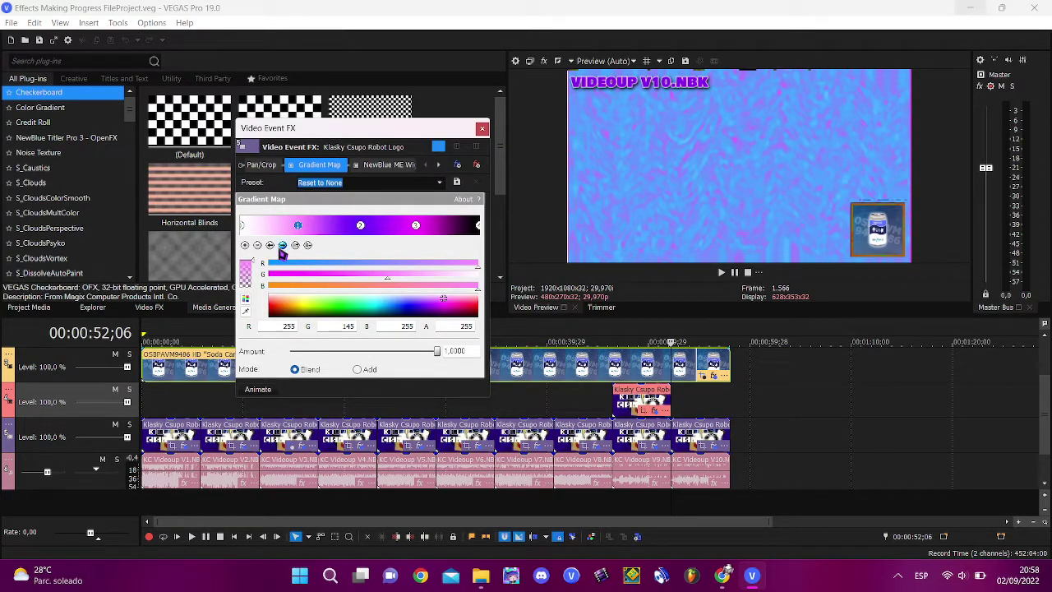
left_click(281, 248)
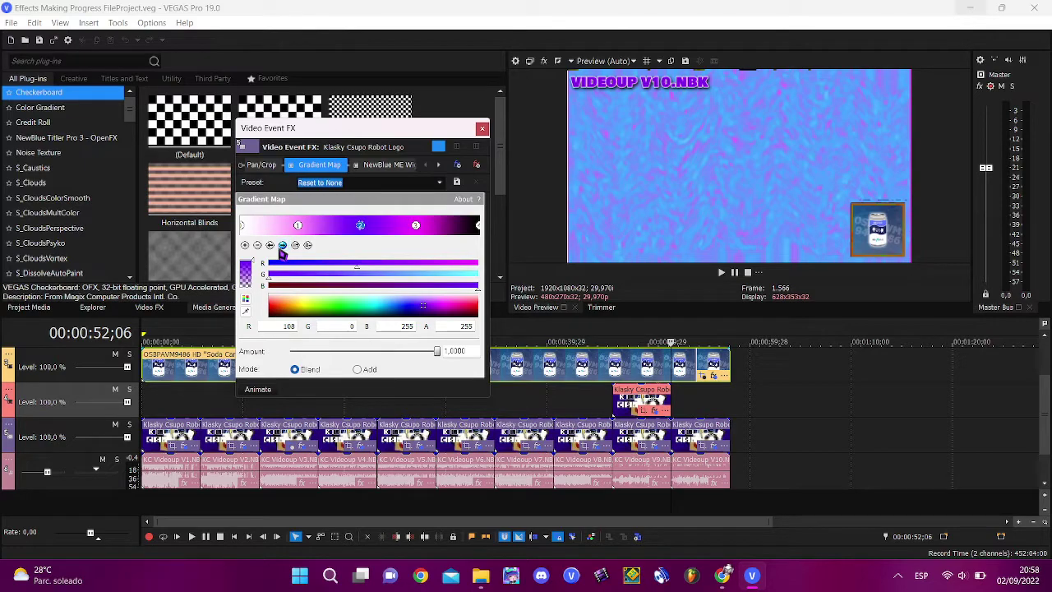
left_click(281, 248)
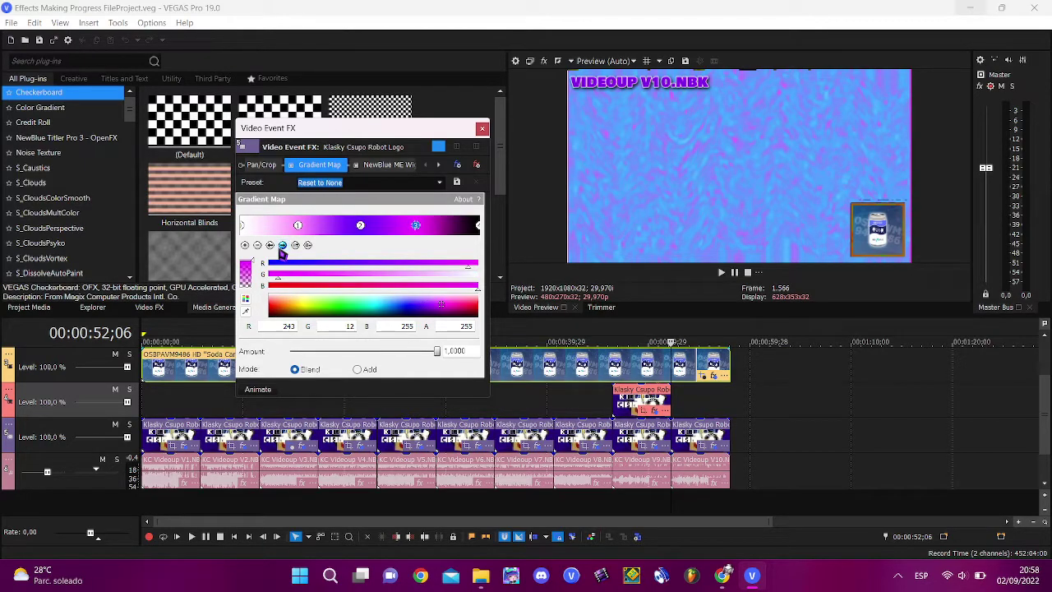
left_click(281, 249)
Inspect the tenth clip's NewBlue Wiggle, Wave and Color Curves settings, close the effects window, and return to the project's start
left_click(400, 165)
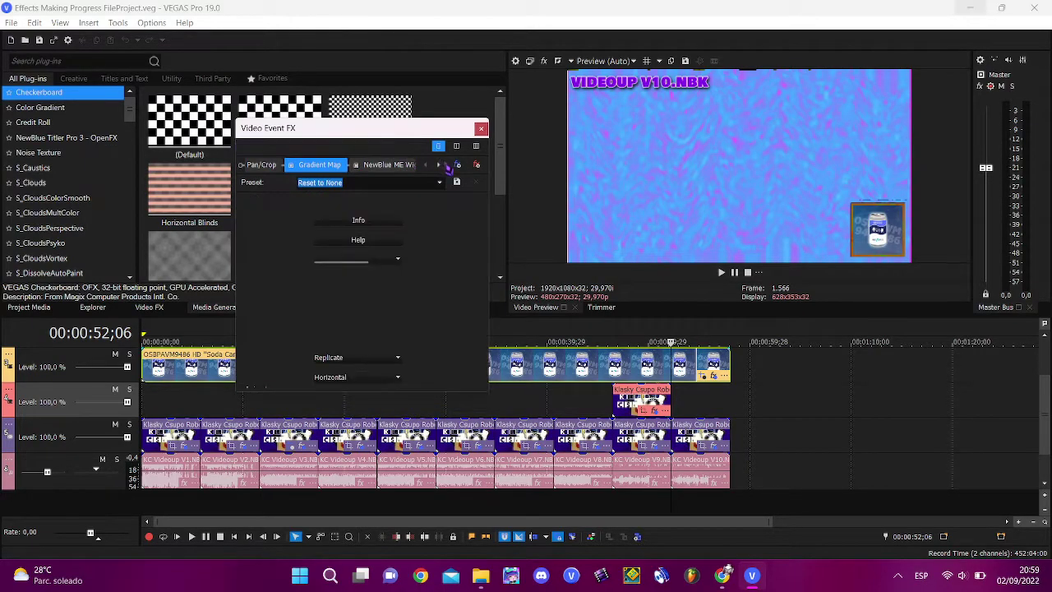
left_click(440, 166)
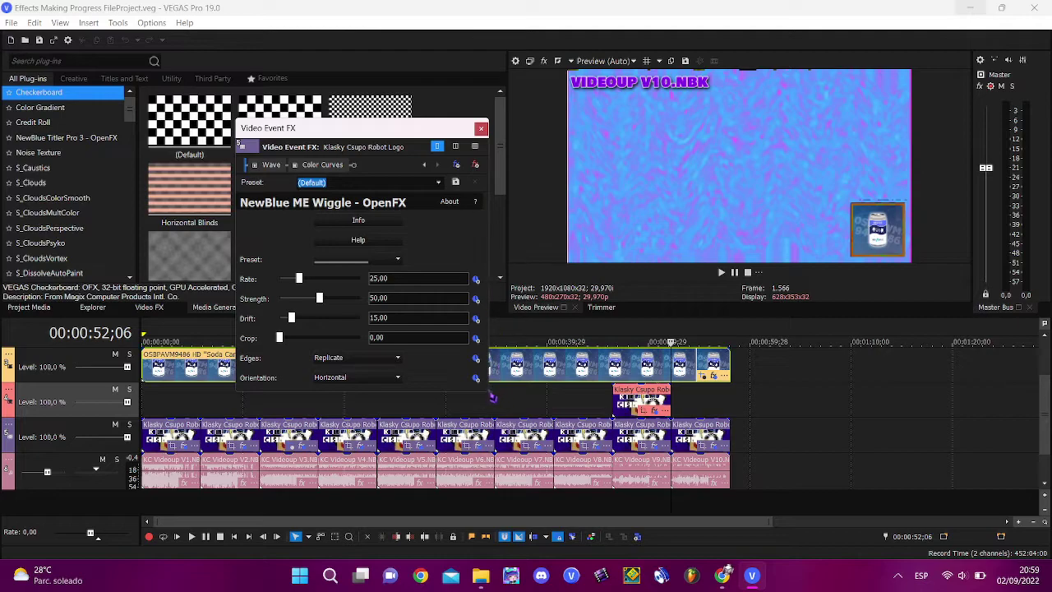
left_click_drag(492, 399, 498, 411)
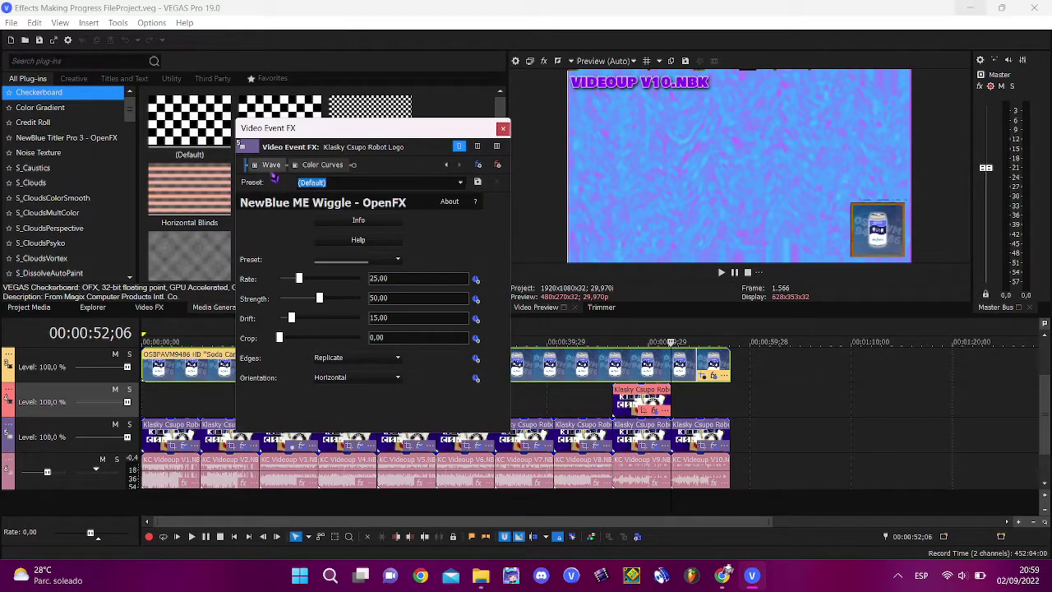
left_click(271, 164)
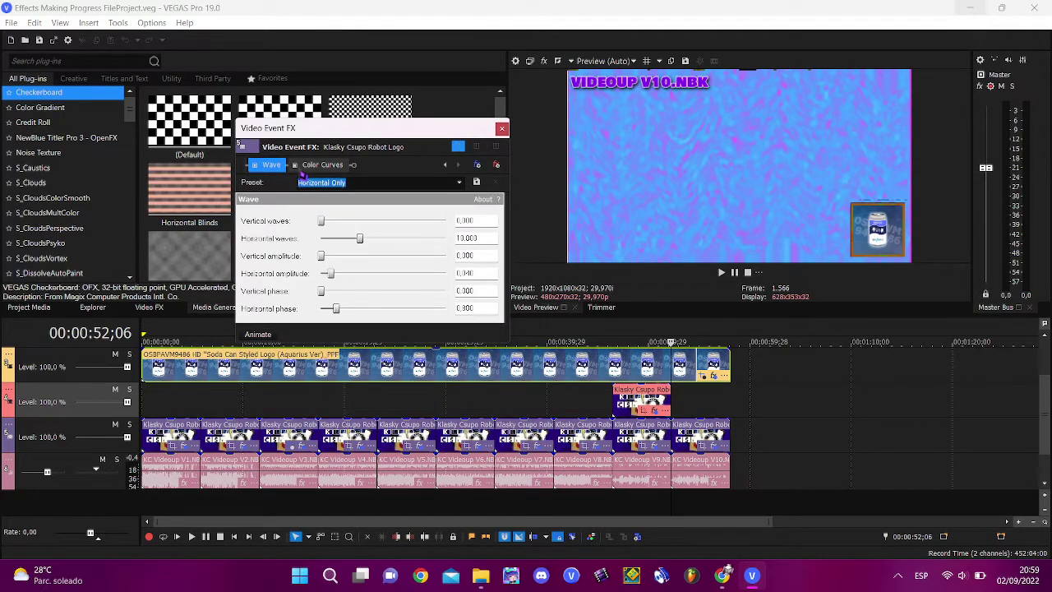
left_click(311, 165)
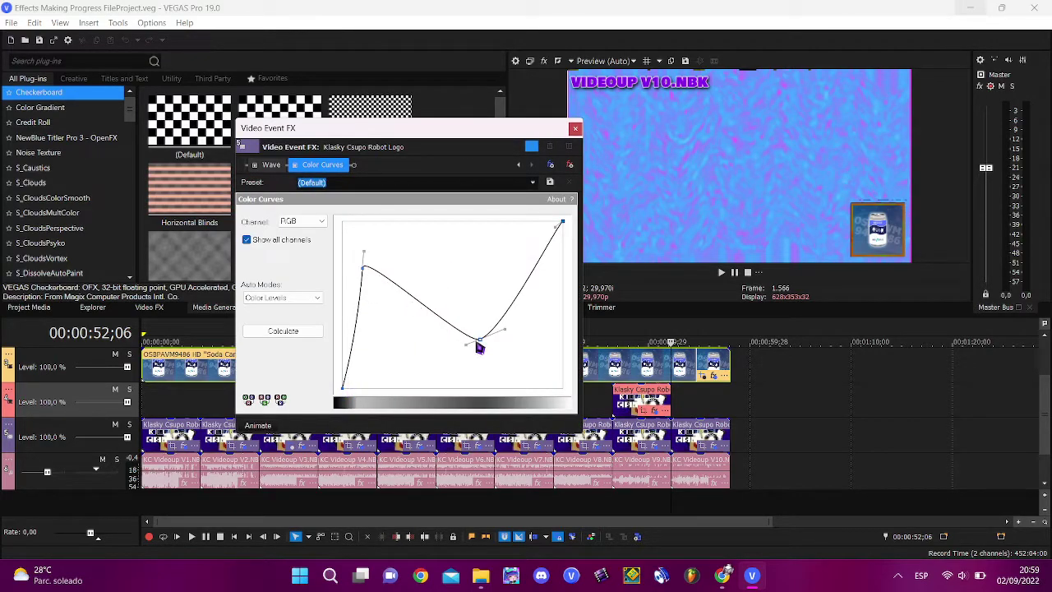
left_click(576, 130)
scroll(532, 460, "down", 2)
key("Home")
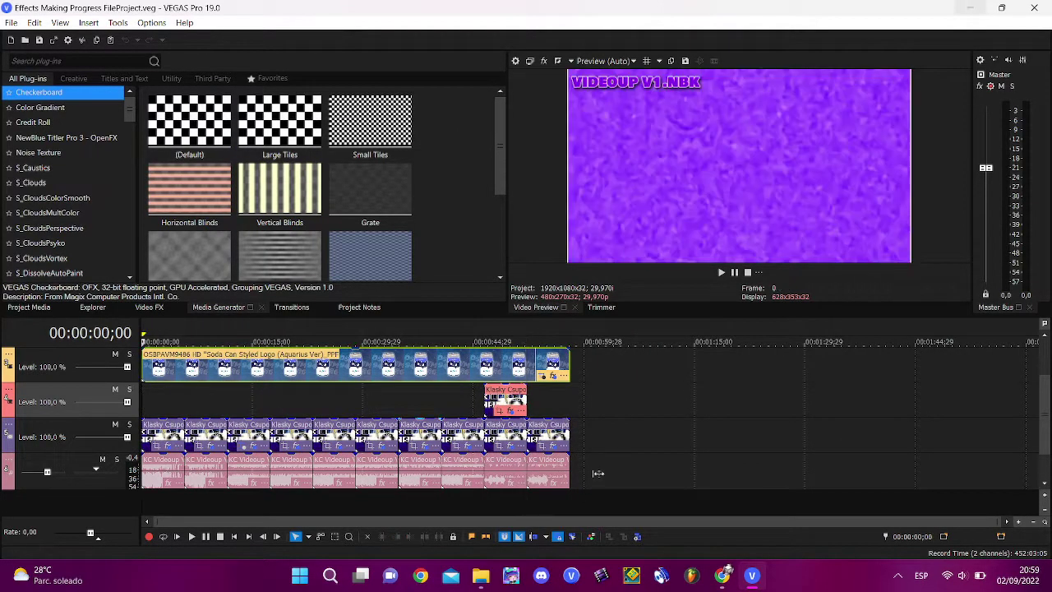